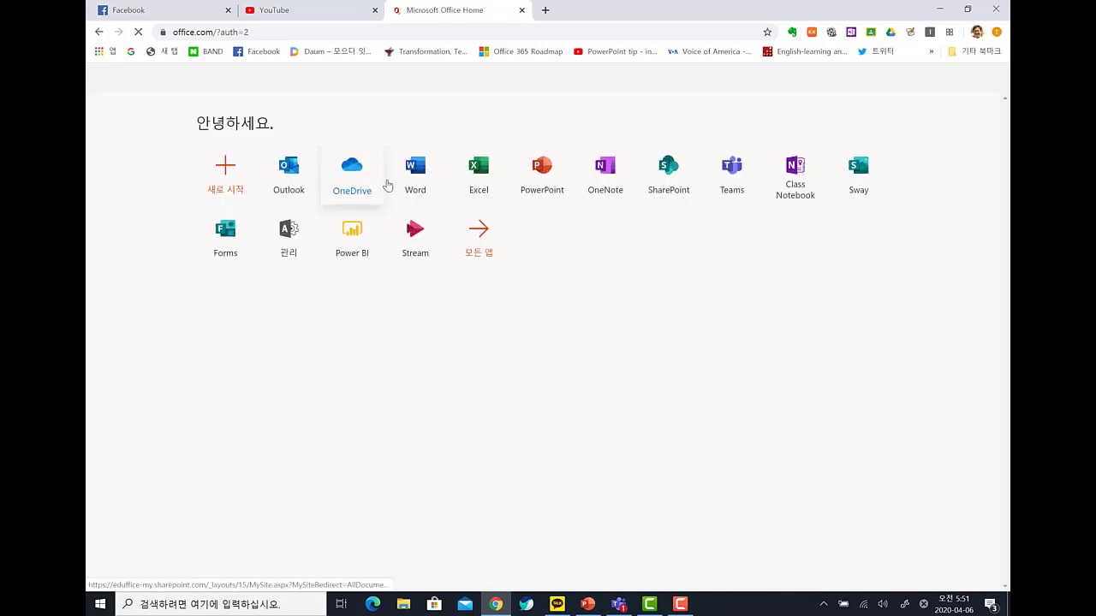
Step: Open Outlook from the Office home page and display its calendar
left_click(303, 174)
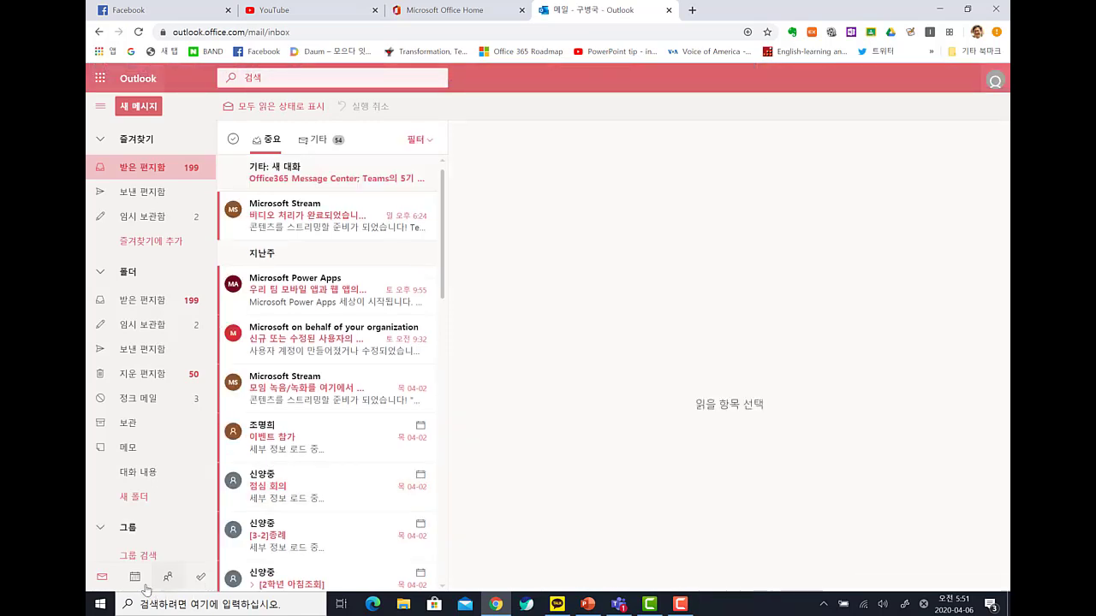
left_click(157, 576)
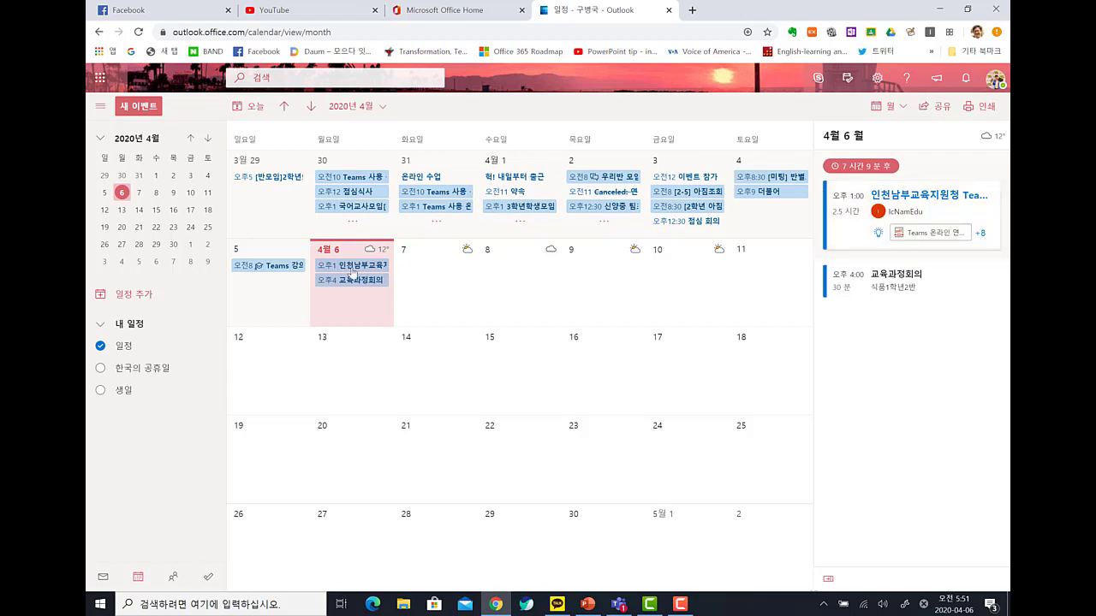
Step: Switch to Teams and compare its weekly calendar with the monthly Outlook calendar
left_click(609, 598)
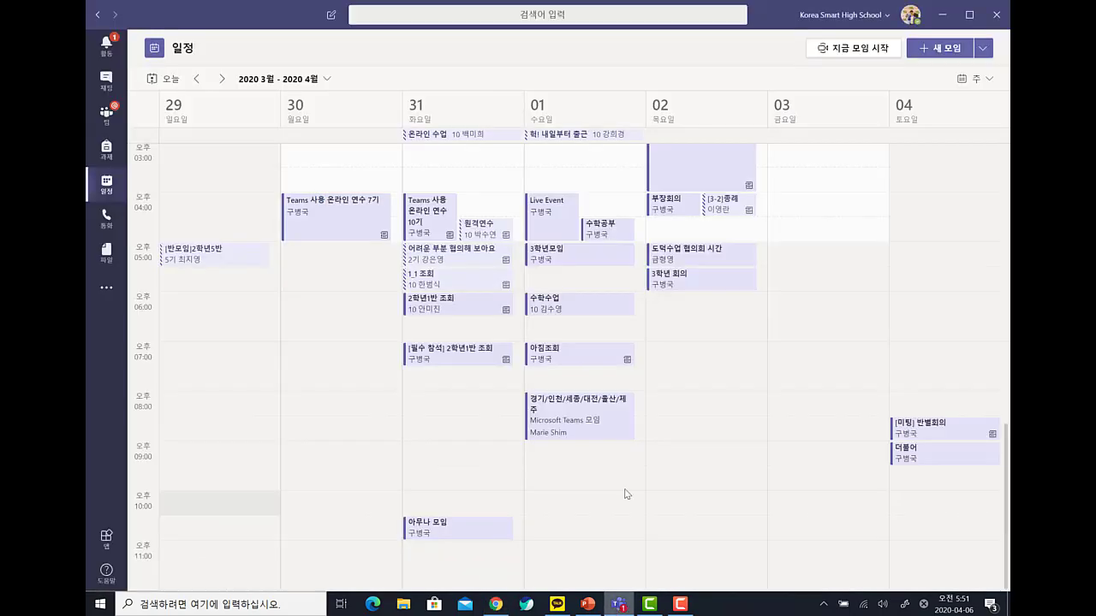
left_click_drag(207, 18, 167, 87)
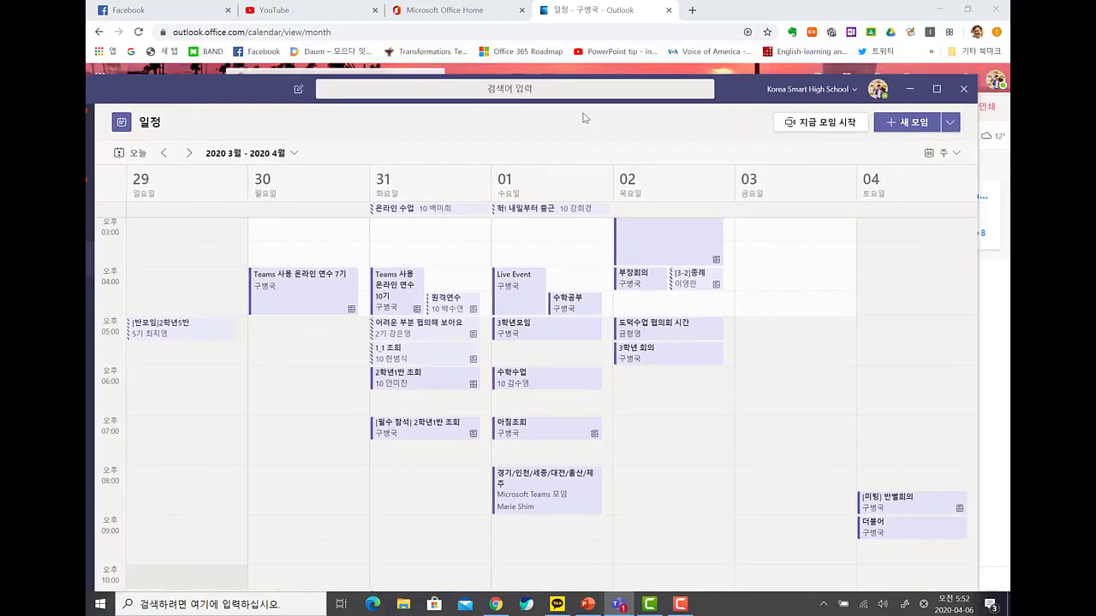
left_click(910, 90)
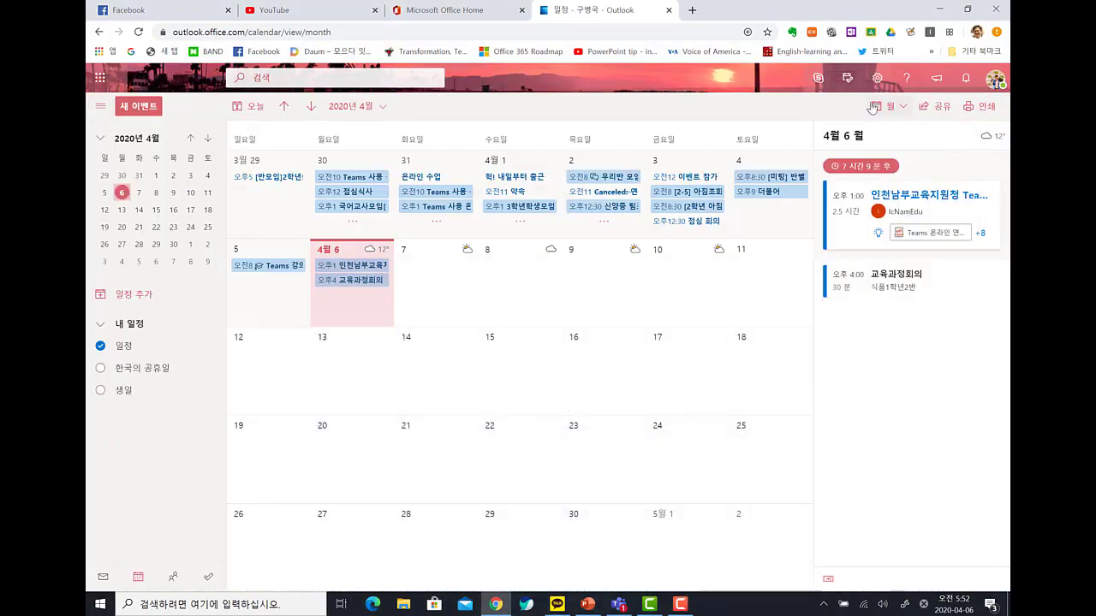
left_click(618, 604)
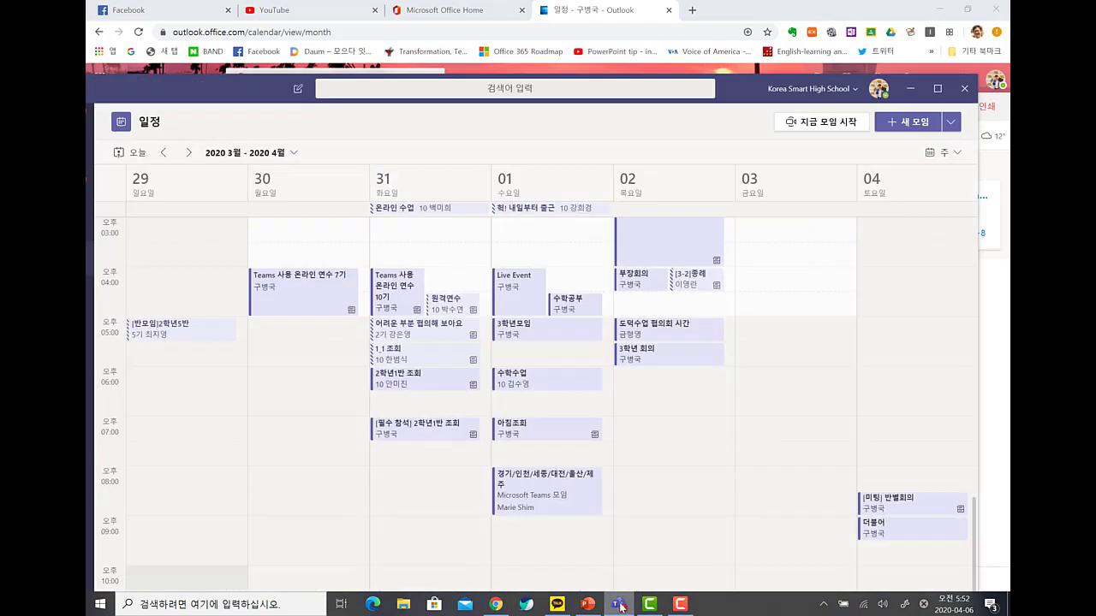
left_click(938, 88)
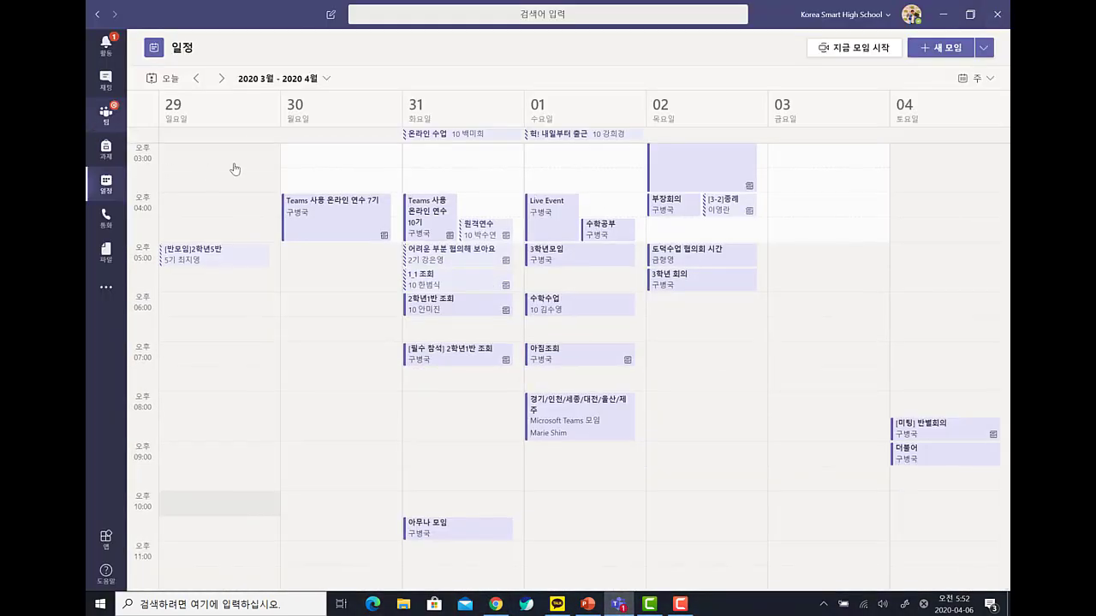
Step: Open the IcNamEdu team's 일반 channel and look through the apps offered for a new channel tab, leaving without adding one
left_click(106, 115)
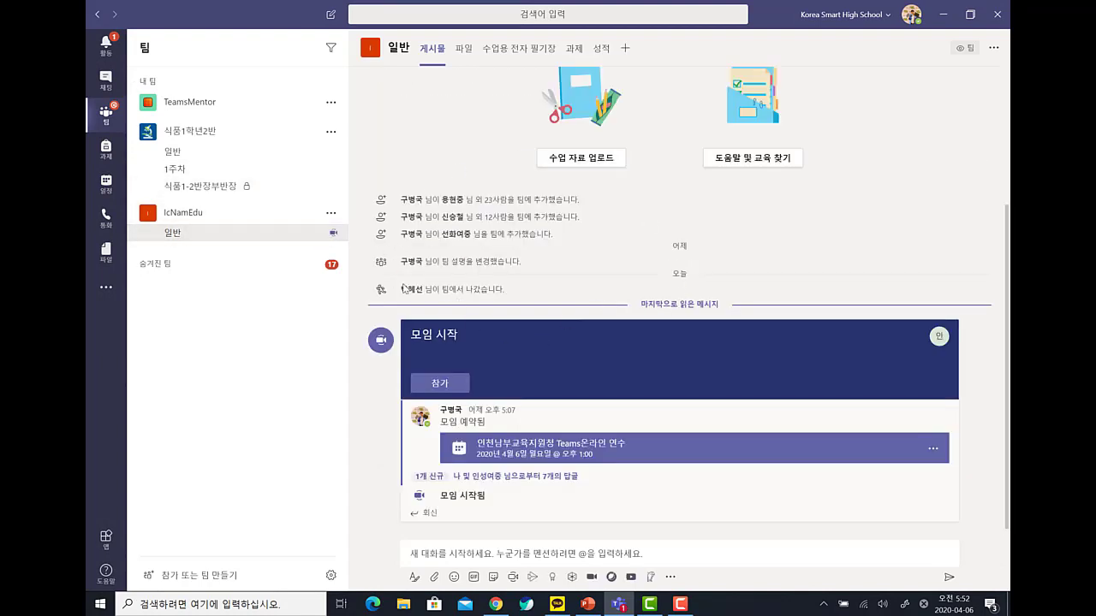
left_click(624, 49)
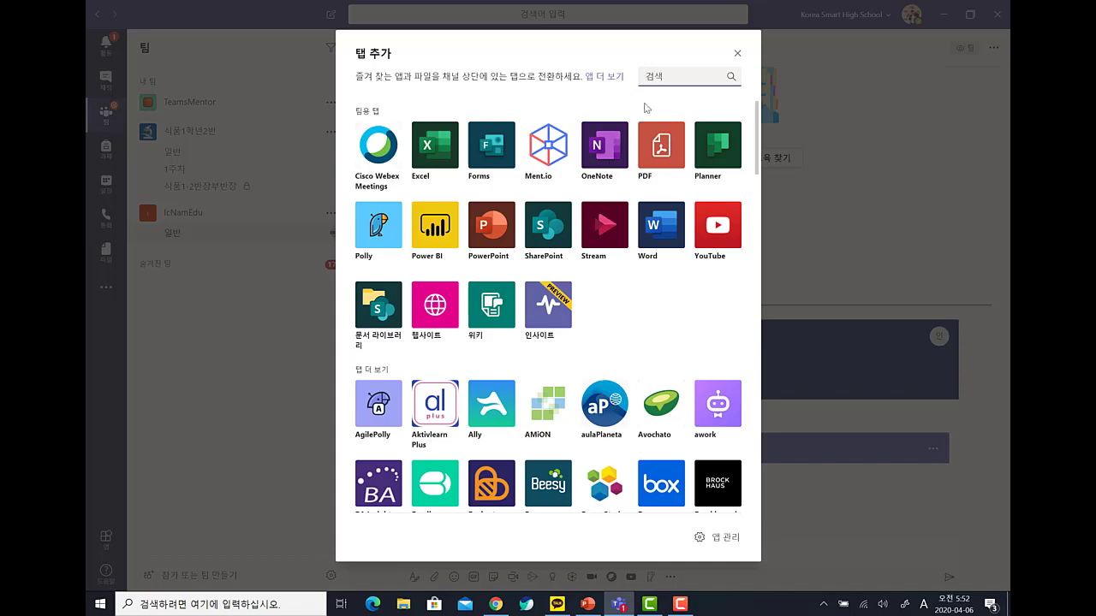
scroll(635, 330, "down", 2)
scroll(635, 330, "down", 15)
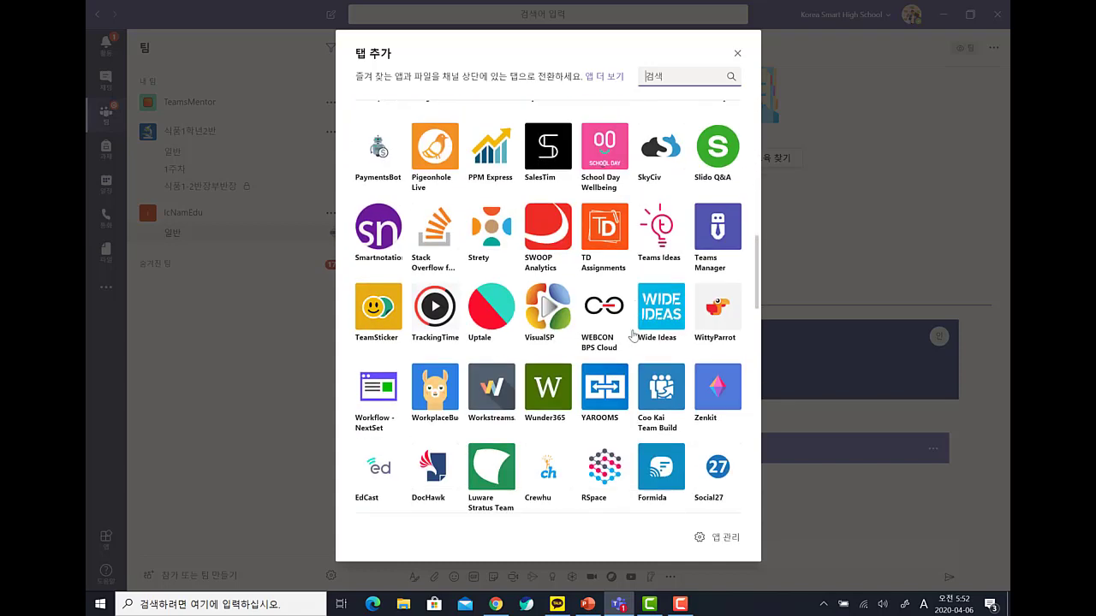
scroll(632, 349, "down", 2)
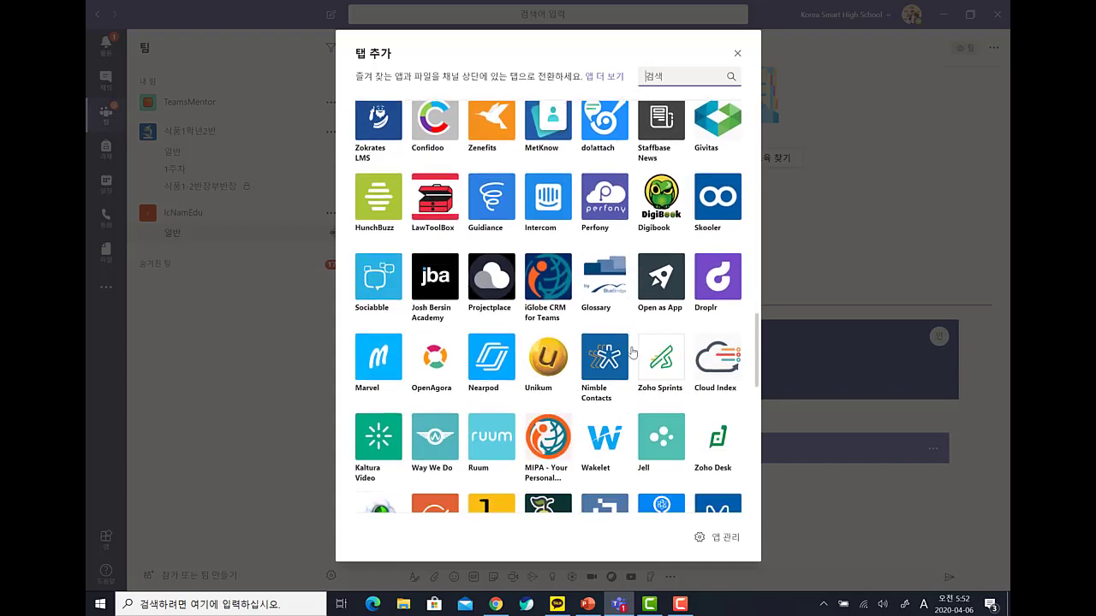
left_click(738, 54)
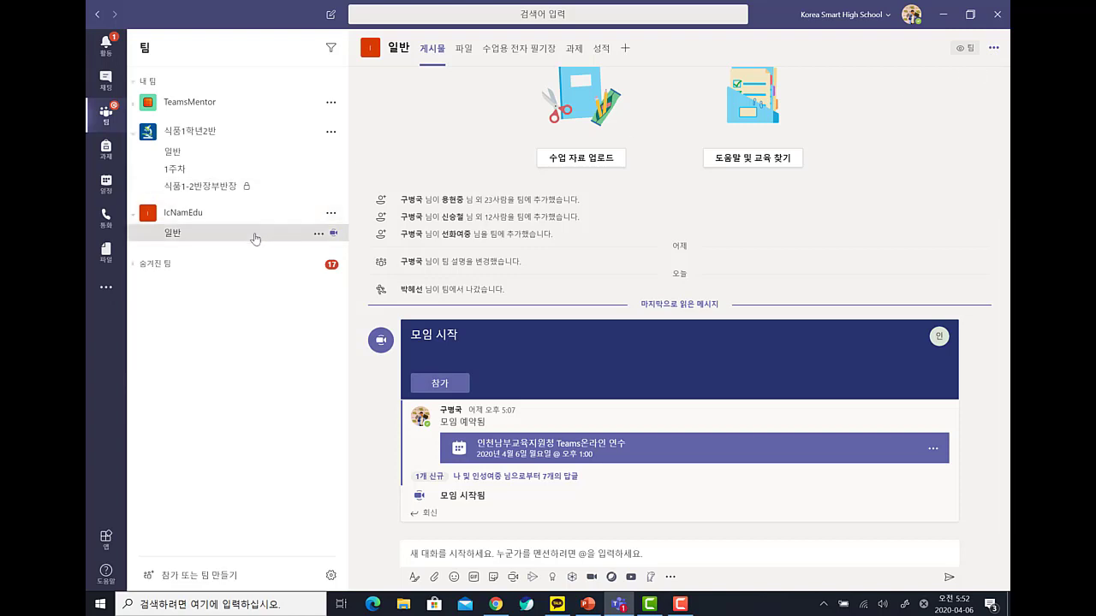
Step: Open the 일반 channel's SharePoint site and visit its home page and conversations
left_click(993, 49)
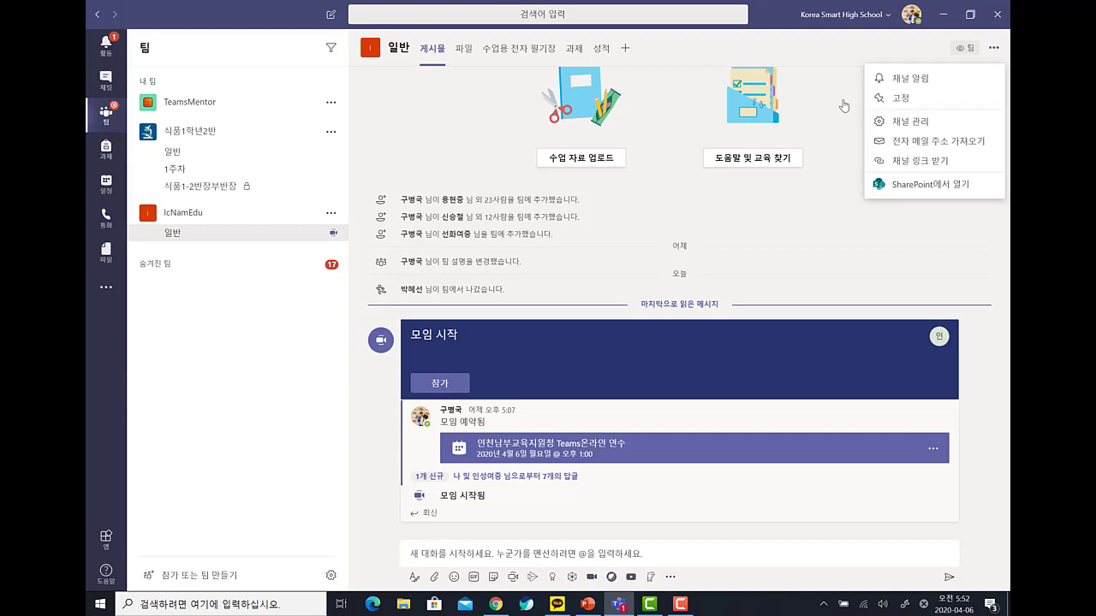
left_click(920, 185)
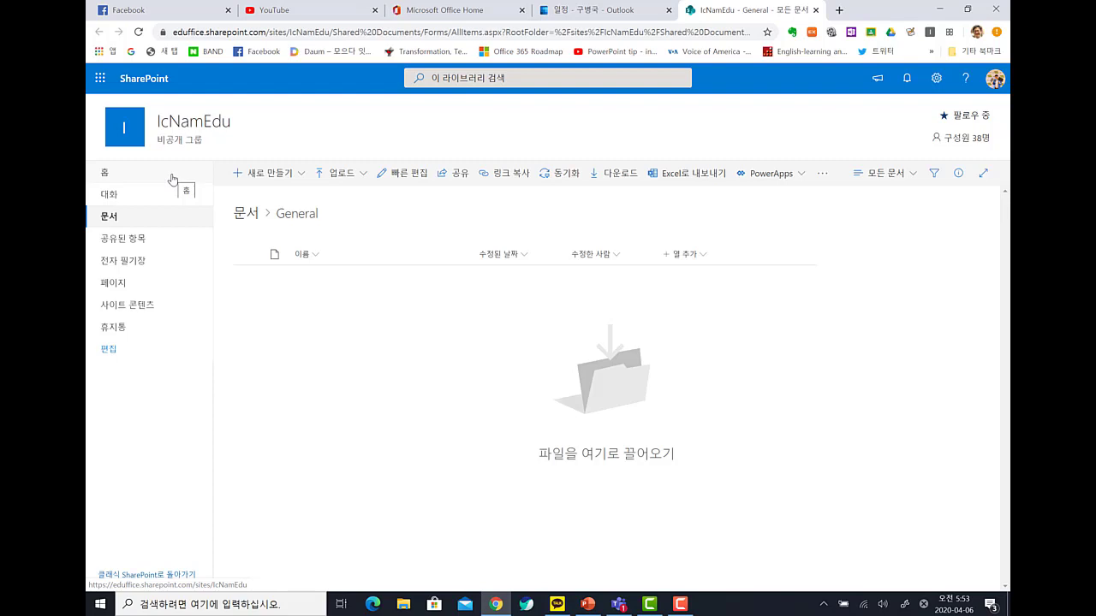
left_click(171, 179)
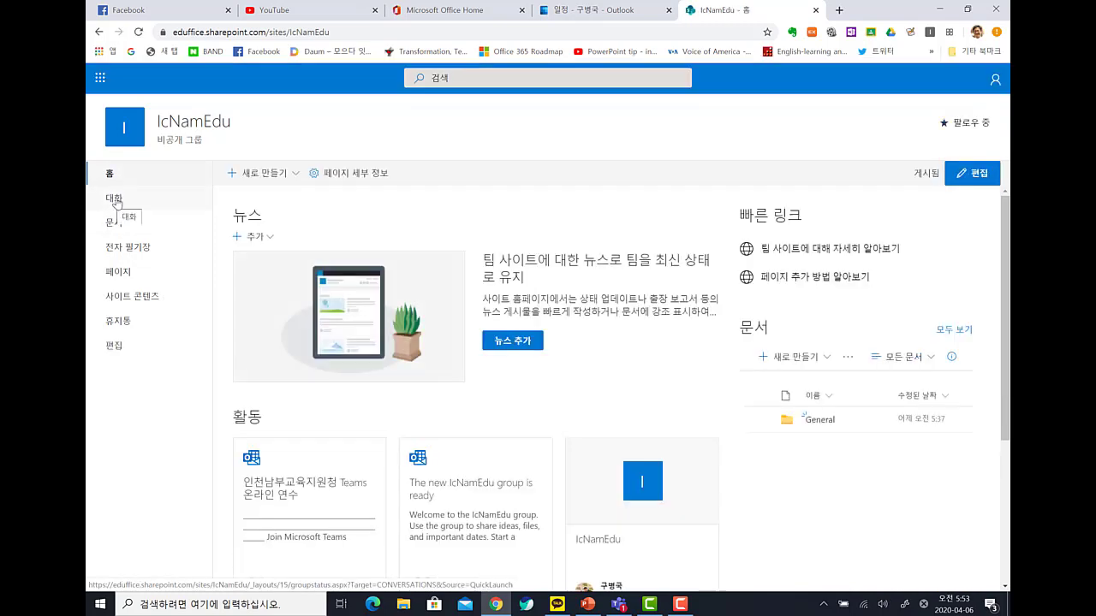
left_click(119, 204)
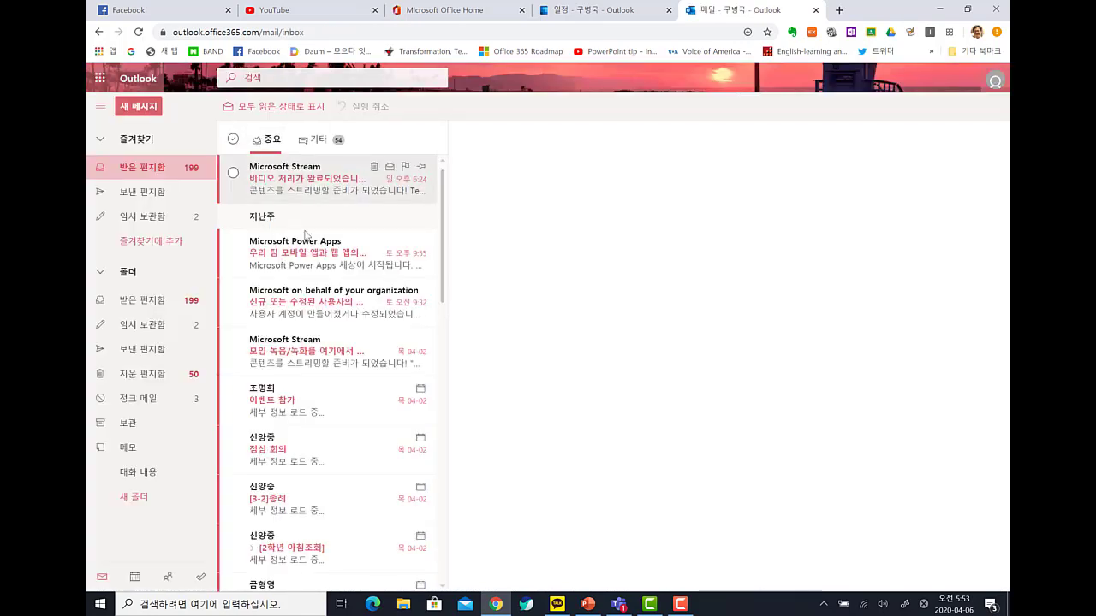
left_click(581, 9)
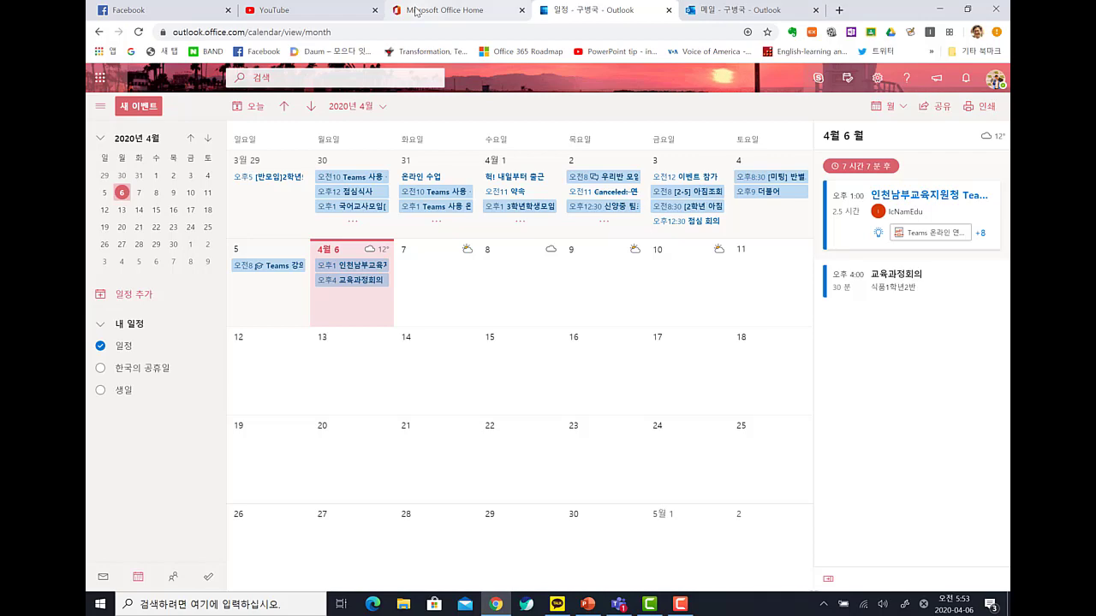
left_click(459, 10)
left_click(583, 11)
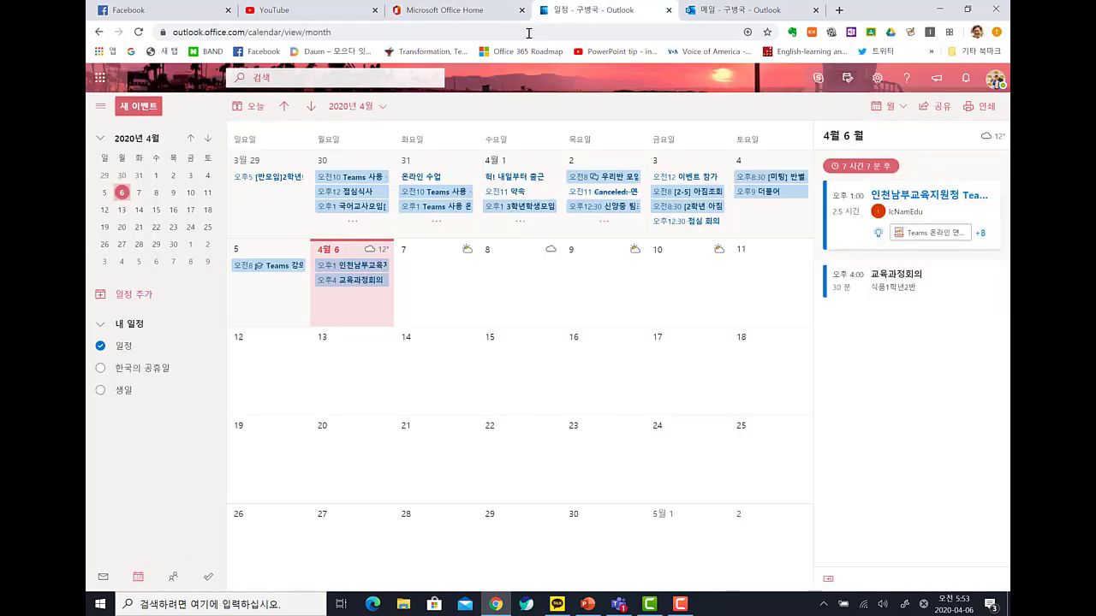
left_click(454, 10)
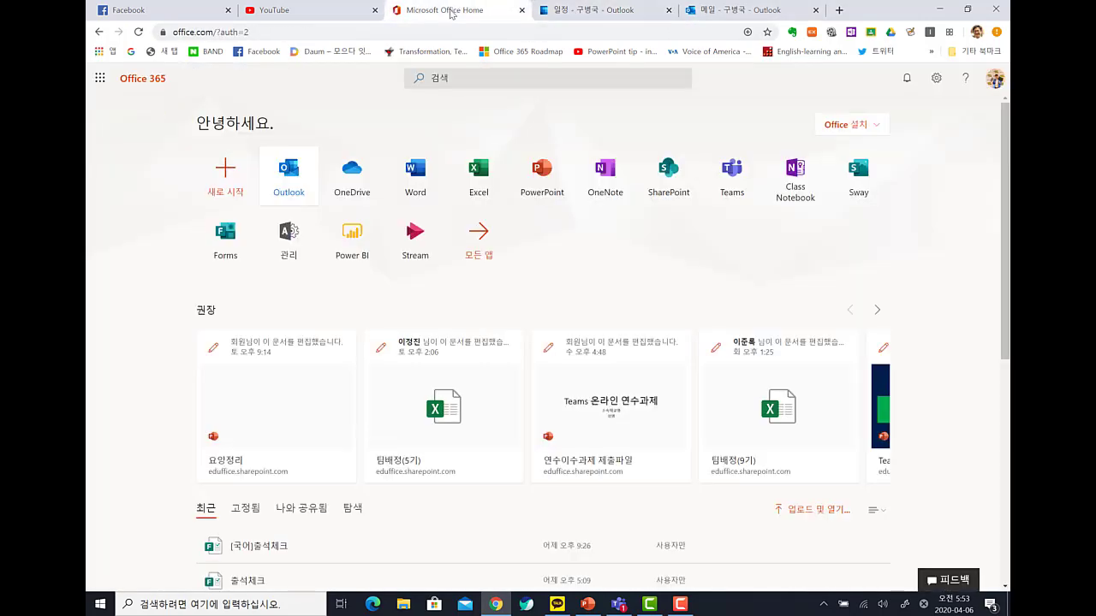
Step: Switch to Teams and open the IcNamEdu team's 일반 channel in SharePoint
left_click(618, 605)
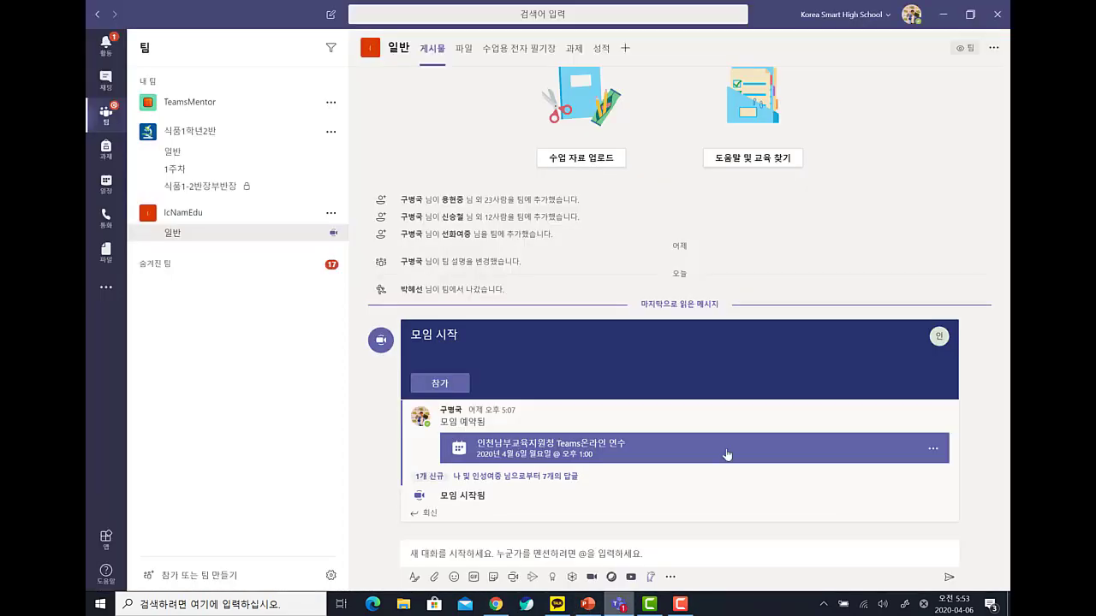
left_click(992, 48)
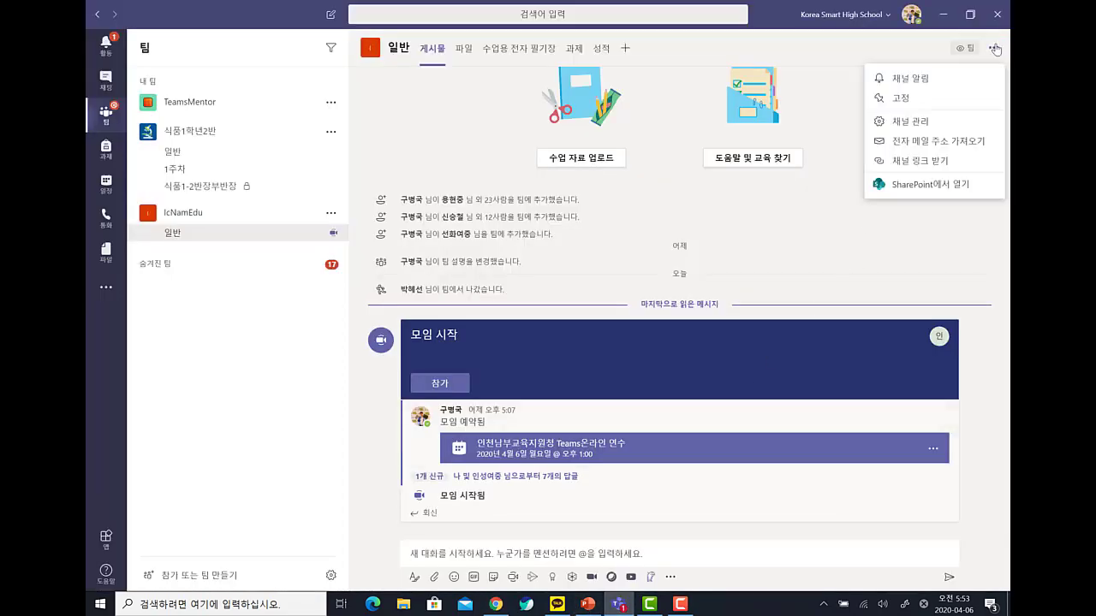
left_click(945, 186)
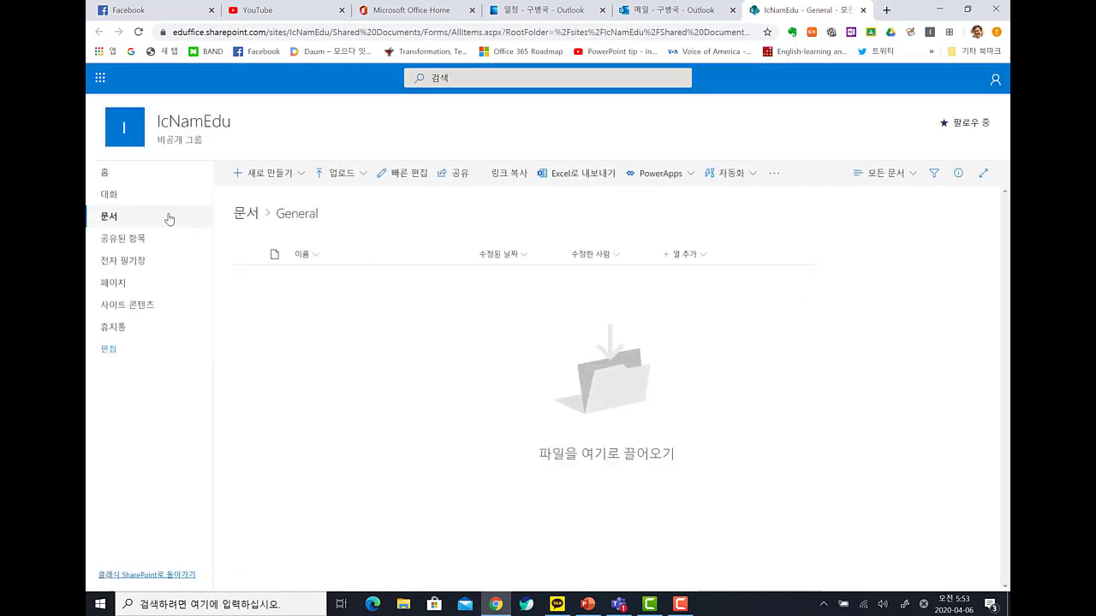
Step: Open the IcNamEdu group's conversations from the SharePoint site and go to the group calendar
left_click(110, 203)
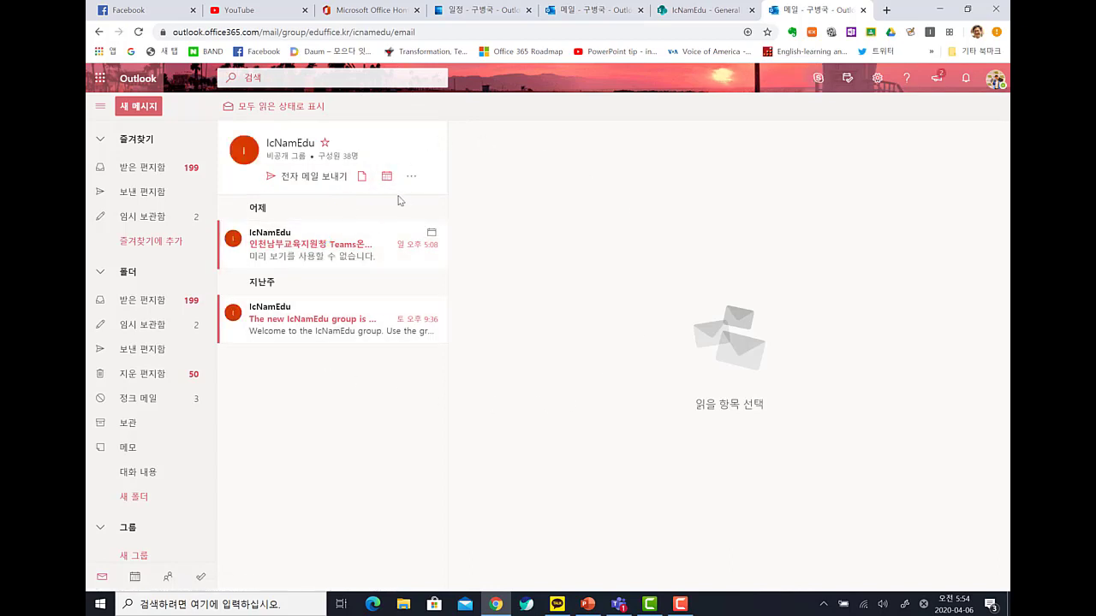
left_click(387, 177)
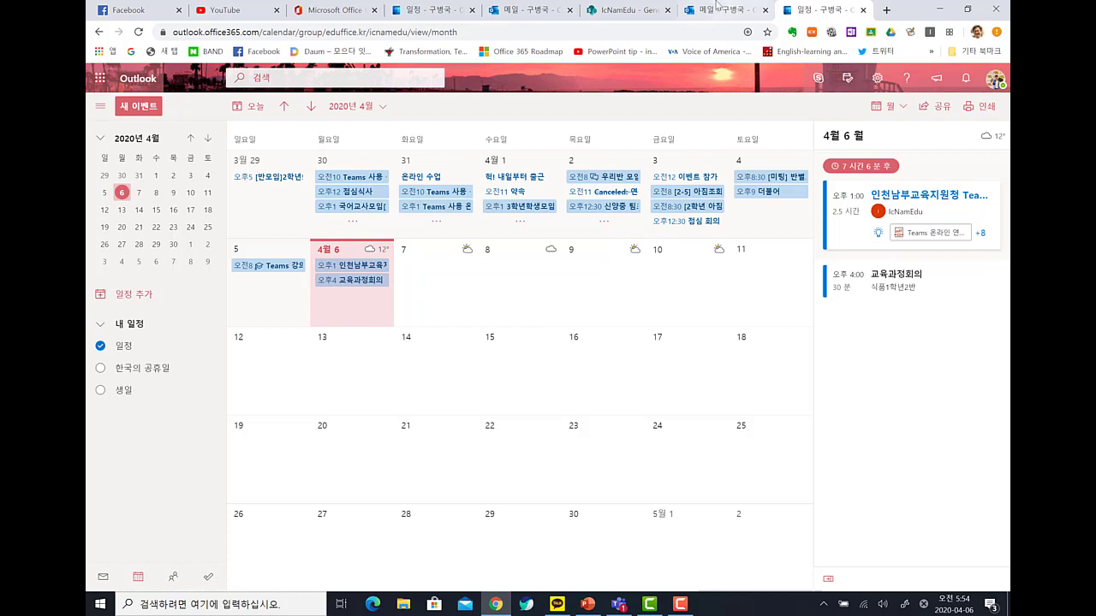
left_click(629, 11)
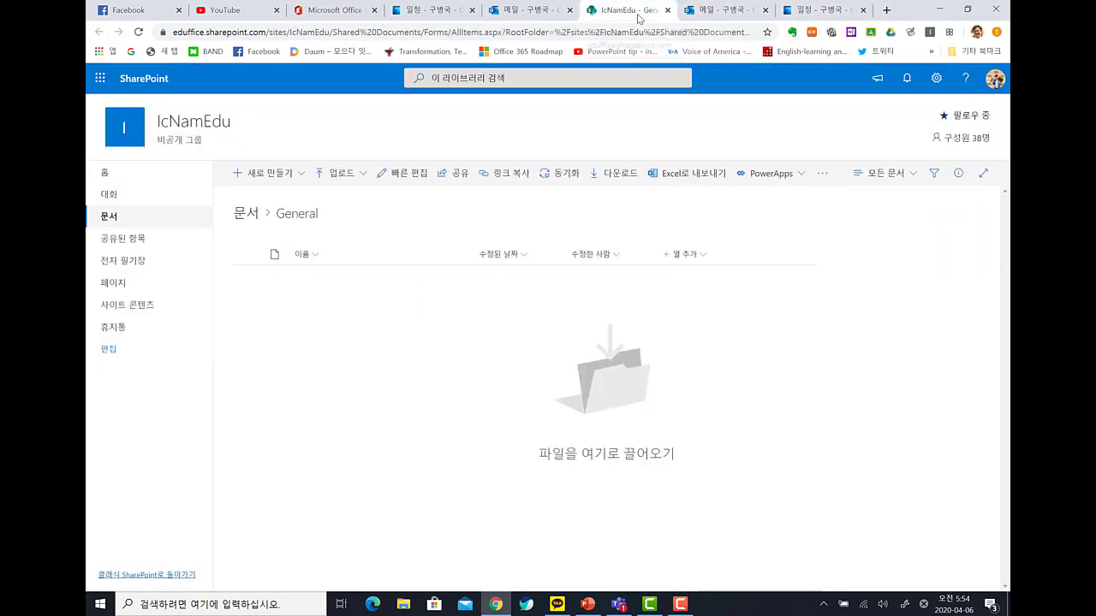
left_click(723, 10)
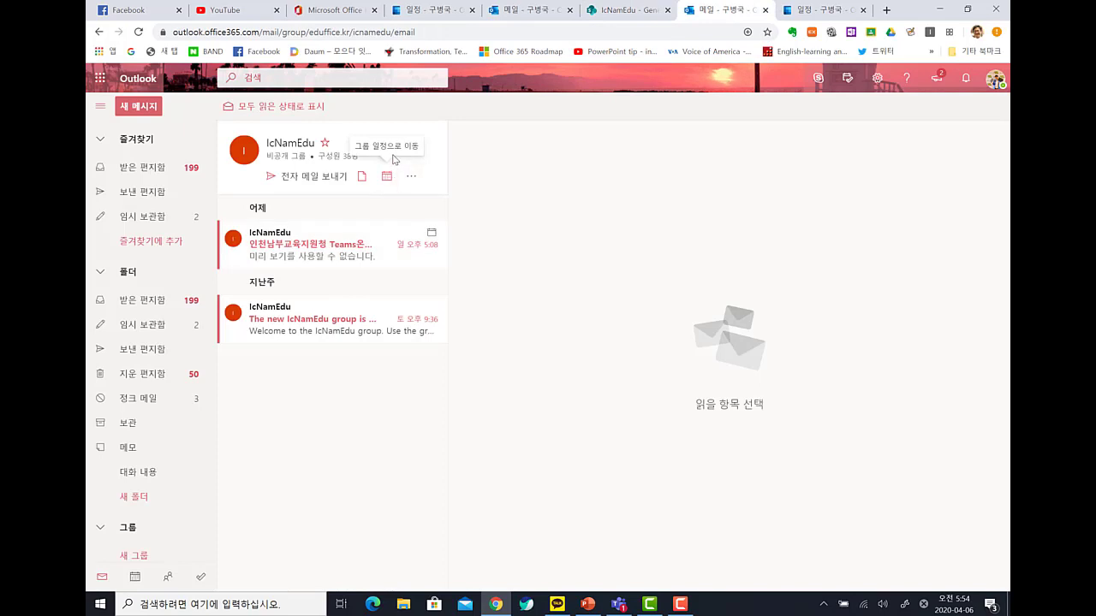
left_click(834, 10)
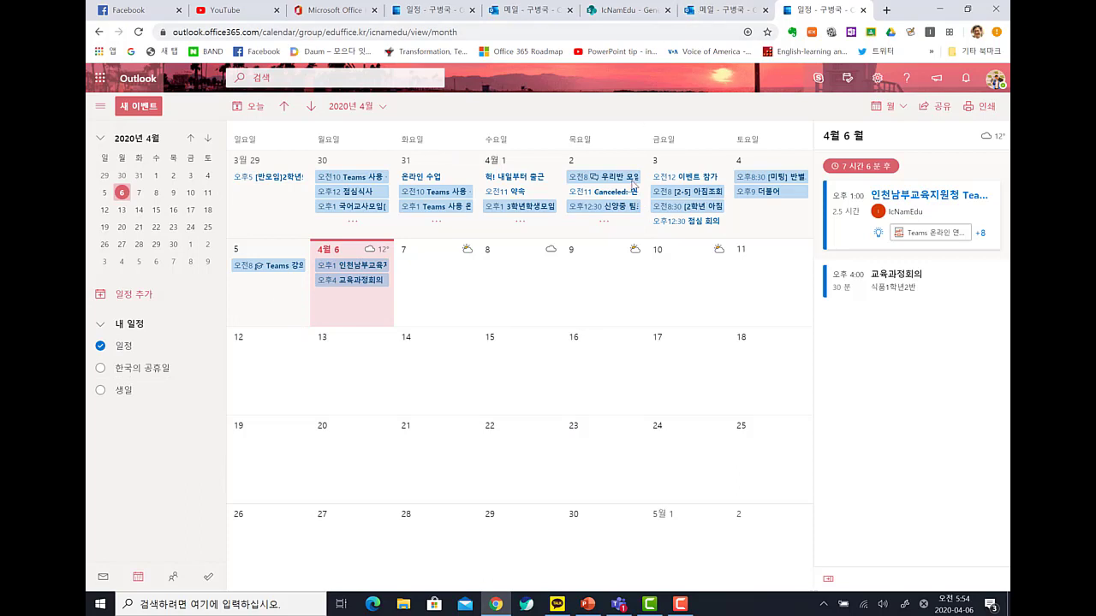
Step: Return to the IcNamEdu SharePoint site's home page and create a new page from the blank (비어 있음) template
left_click(621, 10)
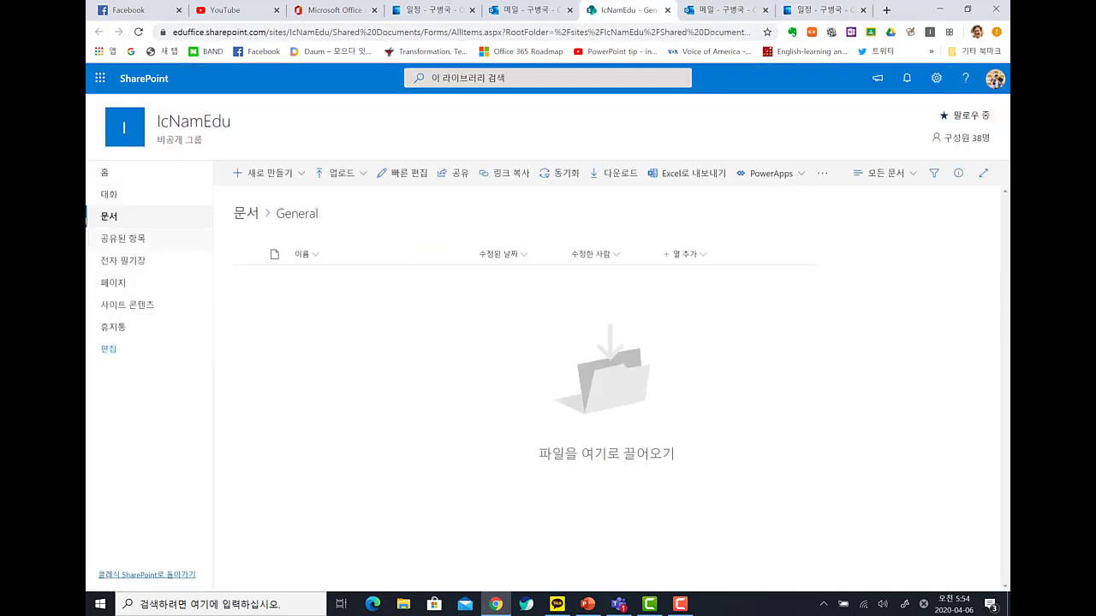
left_click(106, 176)
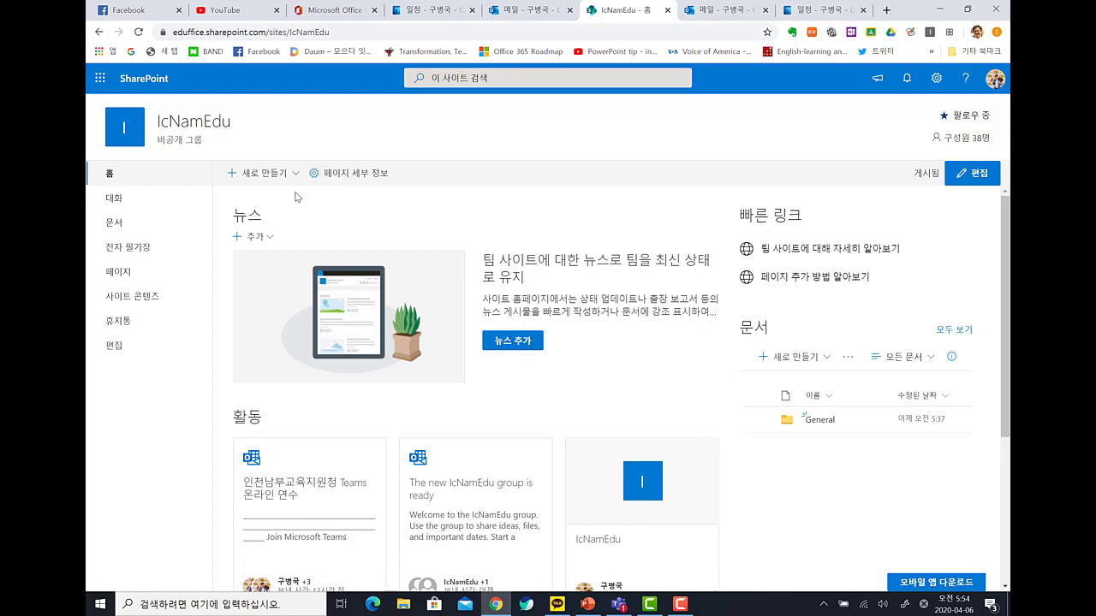
left_click(296, 174)
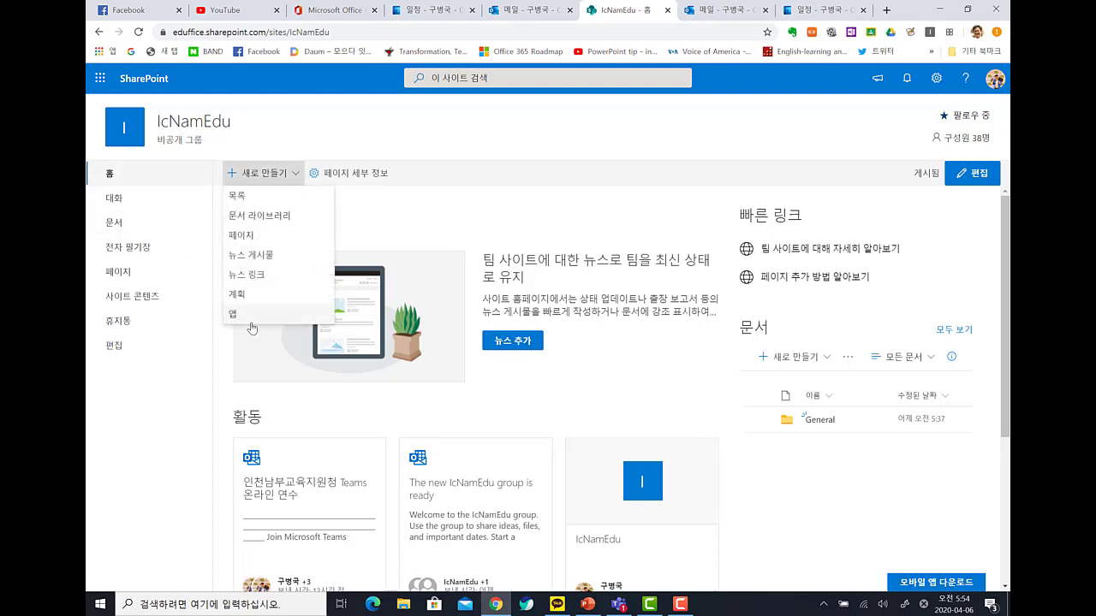
left_click(253, 239)
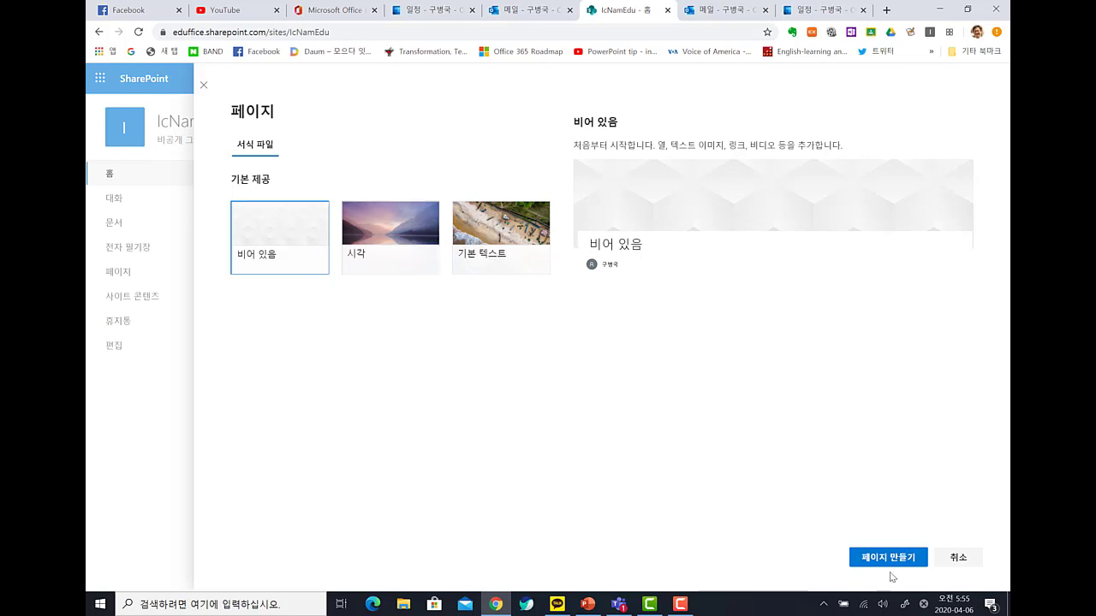
left_click(884, 557)
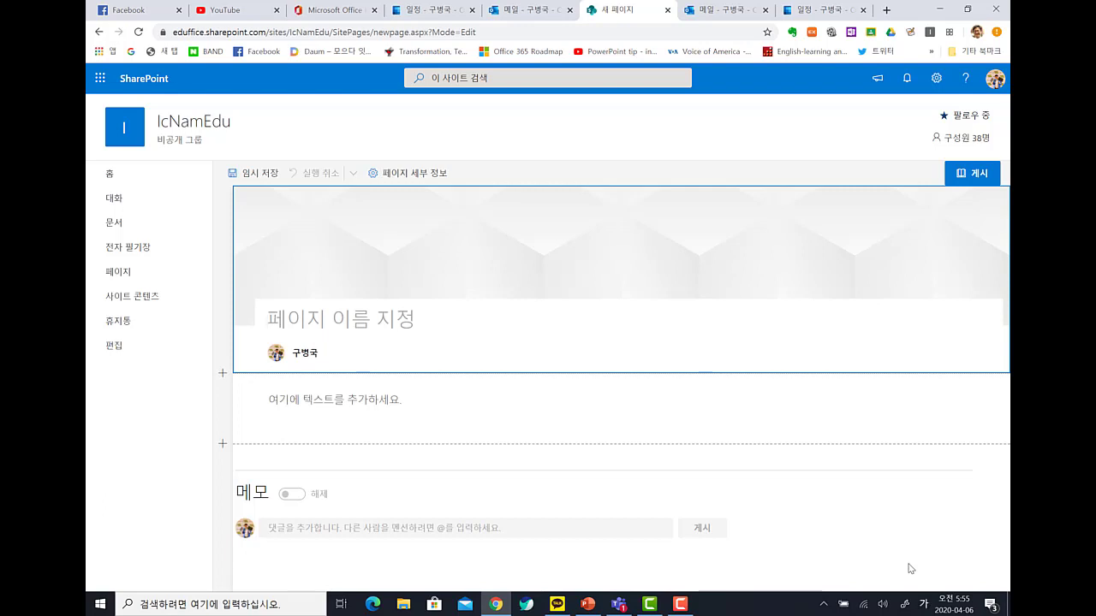
Step: Name the new page "팀일정"
type("ㅇ")
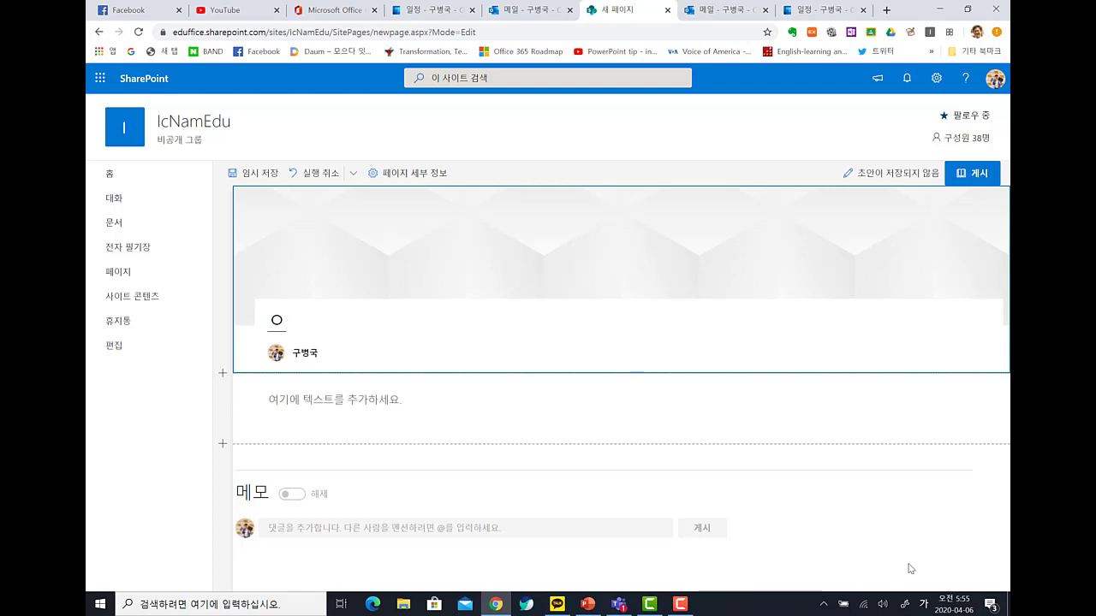
key("BackSpace")
type("팀일정")
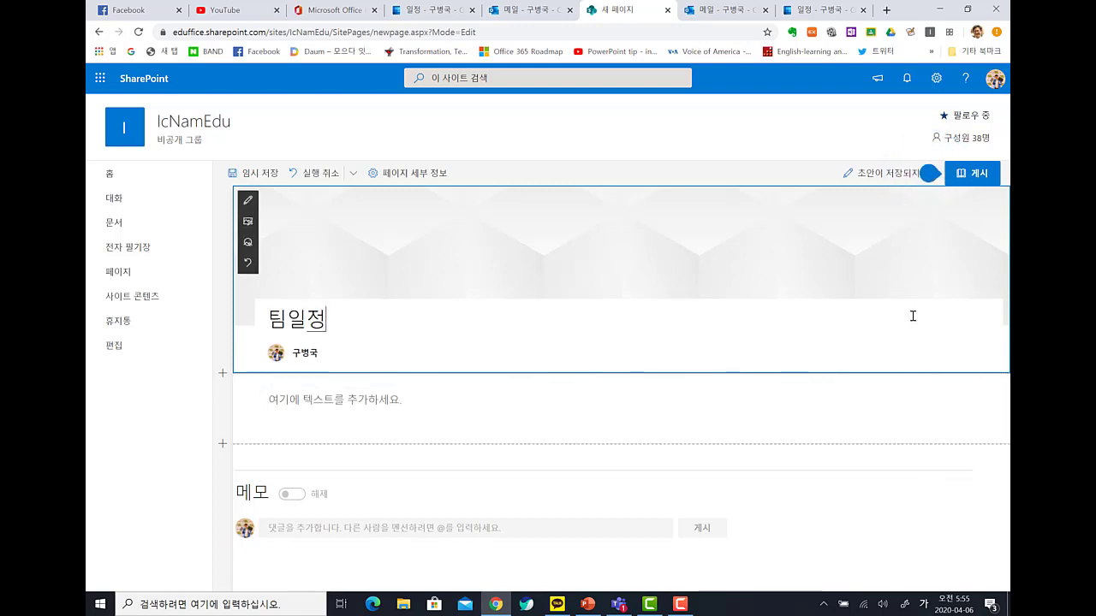
Step: Start replacing the title area's banner image and search the web for "Calendar" pictures
left_click(248, 222)
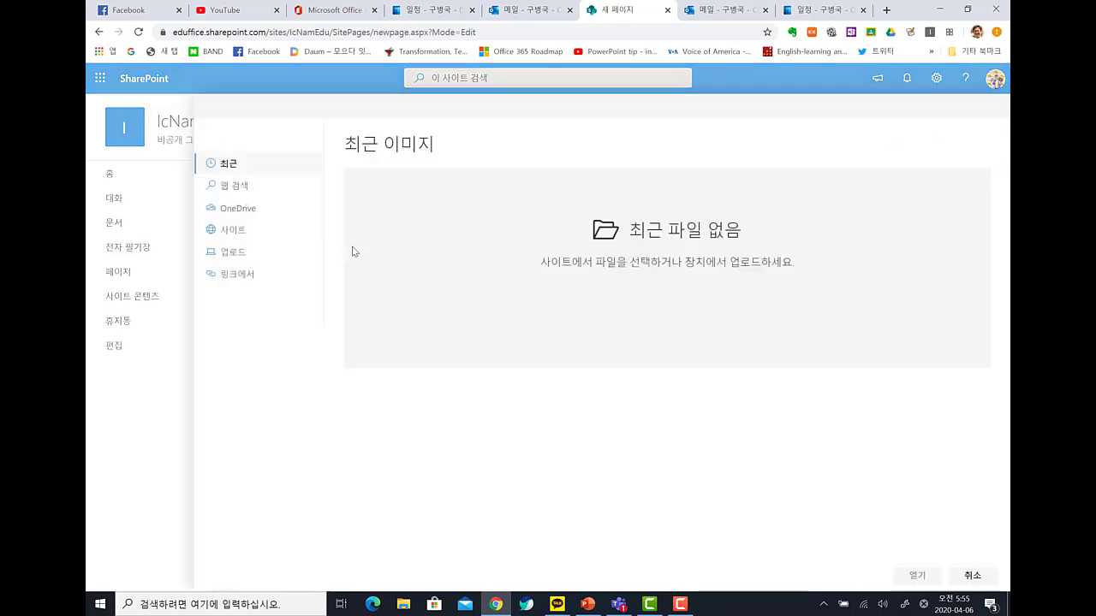
left_click(249, 190)
left_click(387, 178)
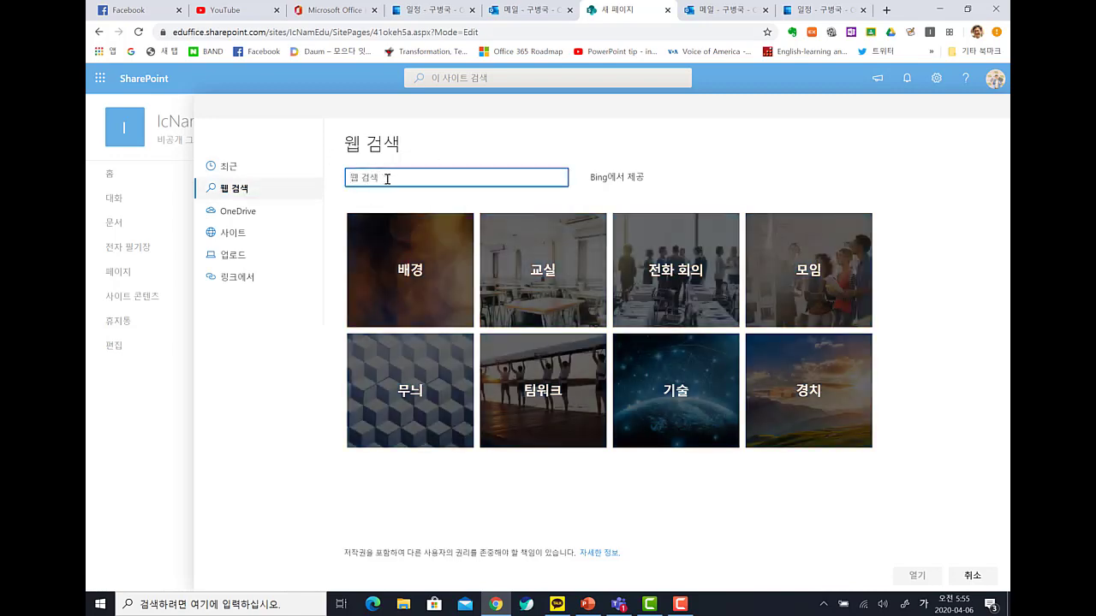
type("Cale")
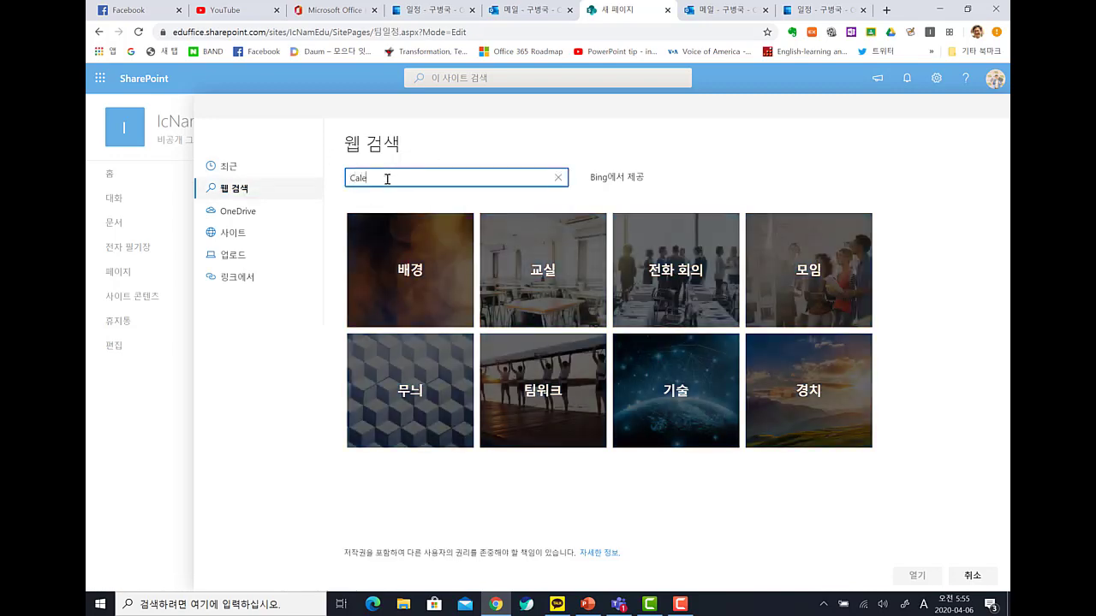
type("nard")
key("Return")
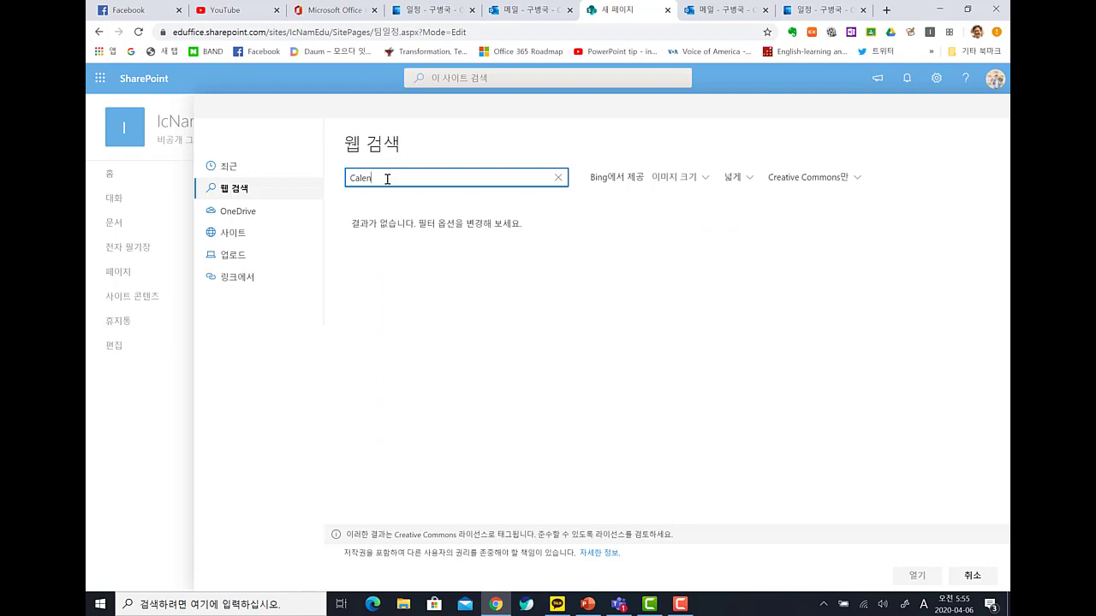
type("dar")
key("Return")
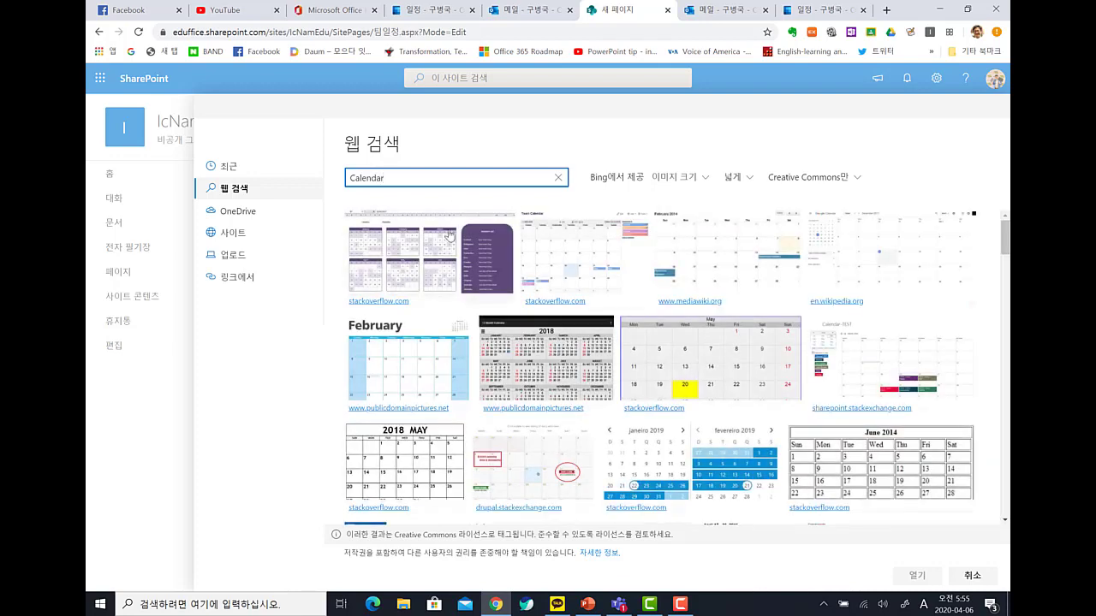
Step: Insert the May calendar image with the yellow-marked 20 as the banner and shift its focal point to show the 4–10 row
scroll(665, 334, "down", 3)
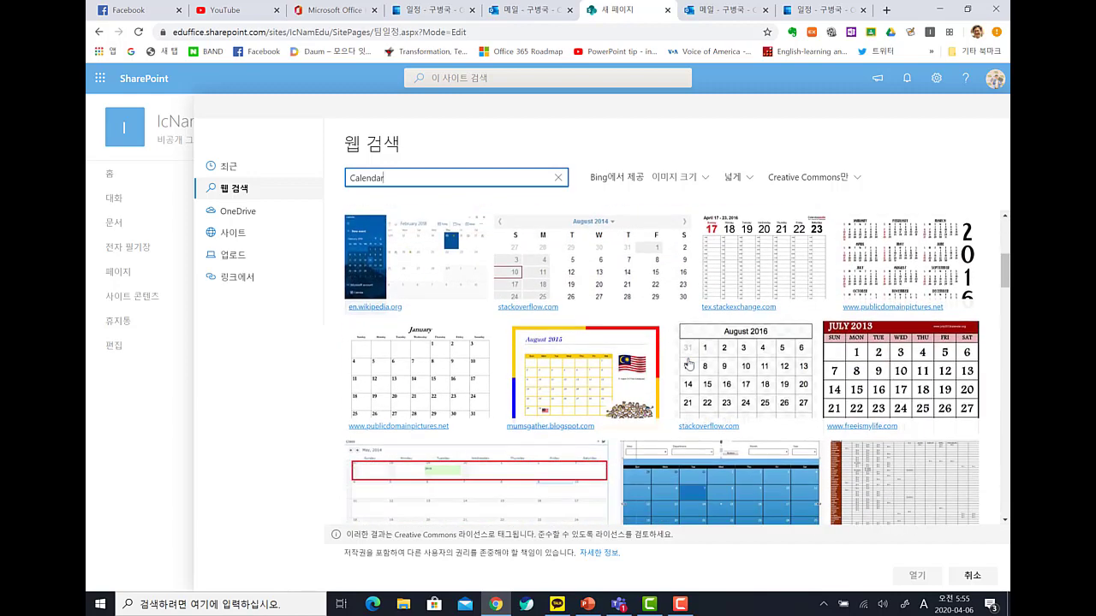
scroll(681, 362, "down", 1)
scroll(670, 355, "down", 2)
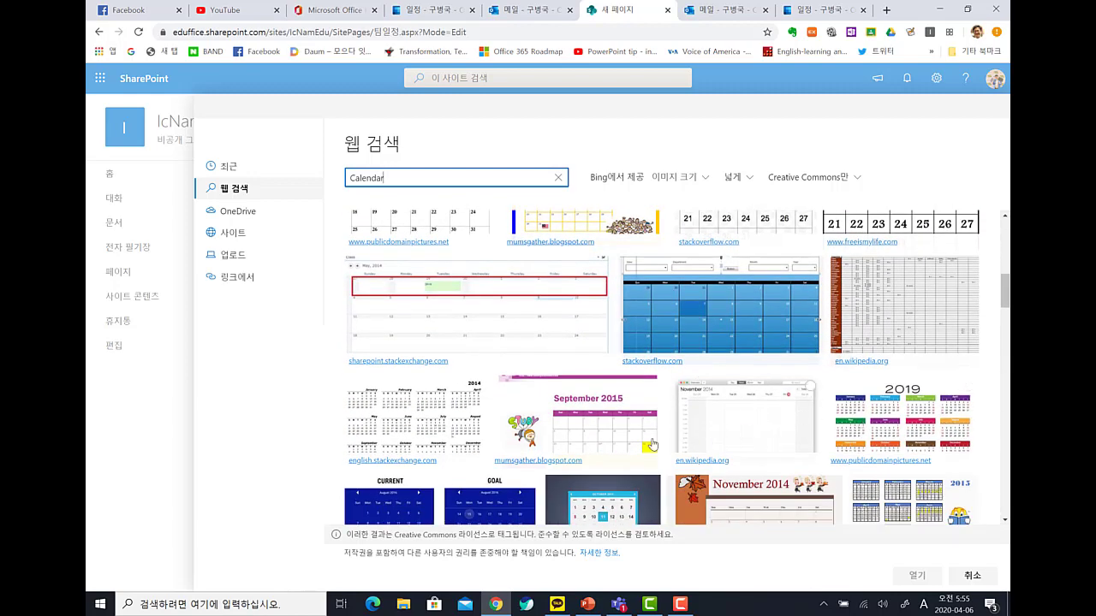
scroll(634, 441, "up", 3)
scroll(636, 440, "up", 4)
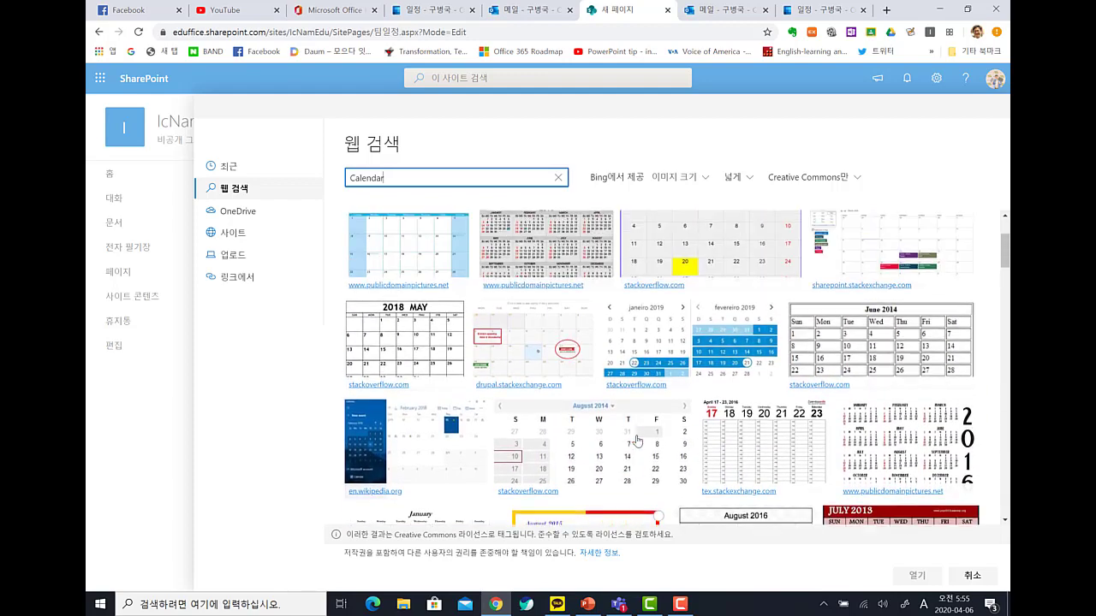
left_click(698, 367)
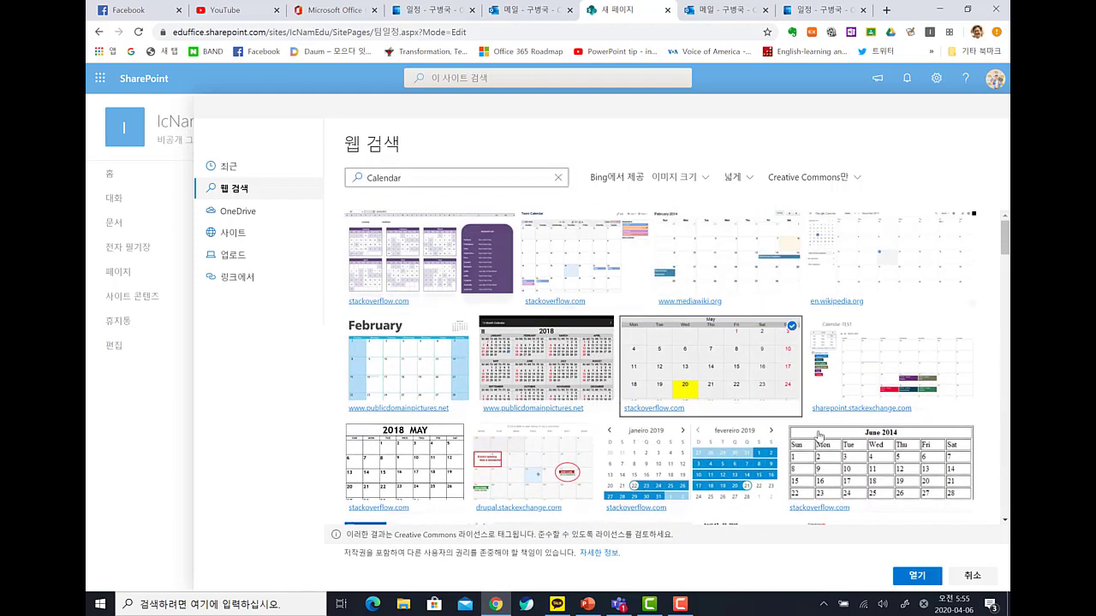
left_click(917, 577)
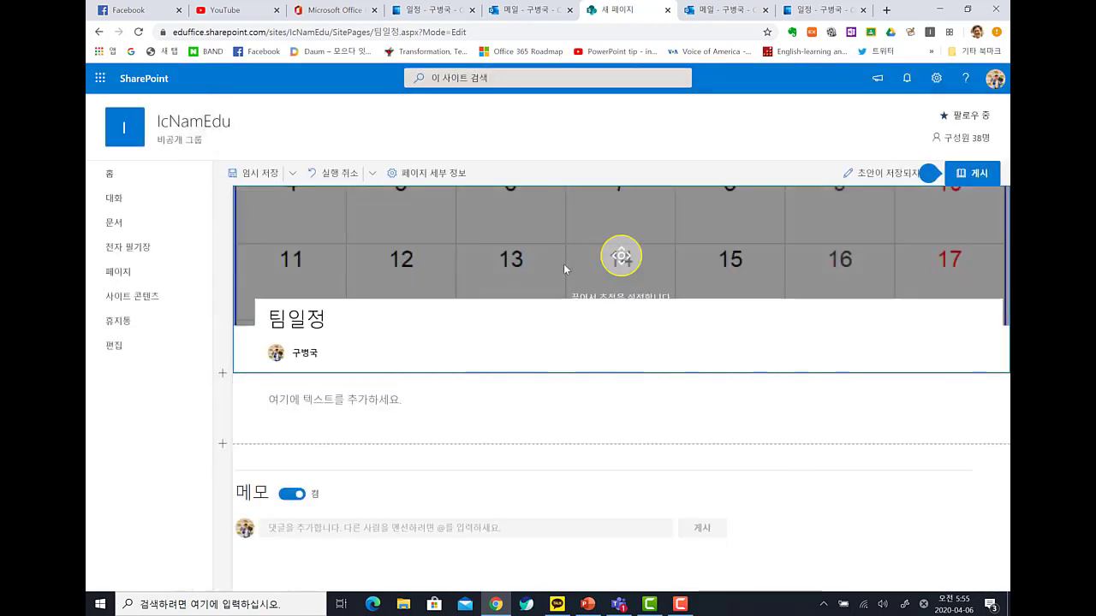
mouse_move(621, 256)
left_mouse_down()
mouse_move(557, 245)
mouse_move(550, 215)
mouse_move(543, 232)
left_mouse_up()
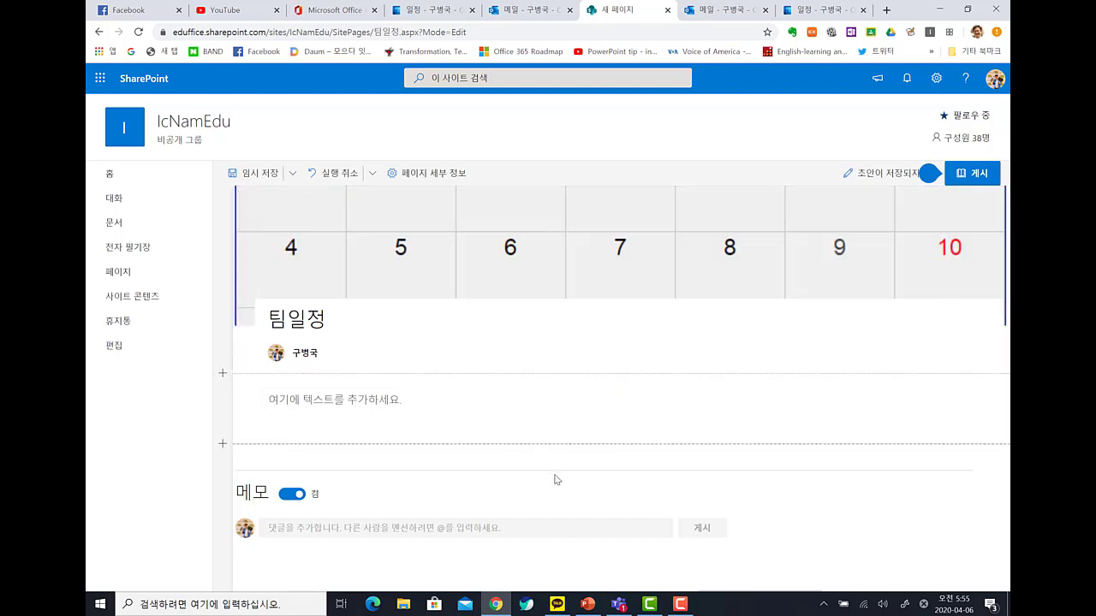
mouse_move(549, 252)
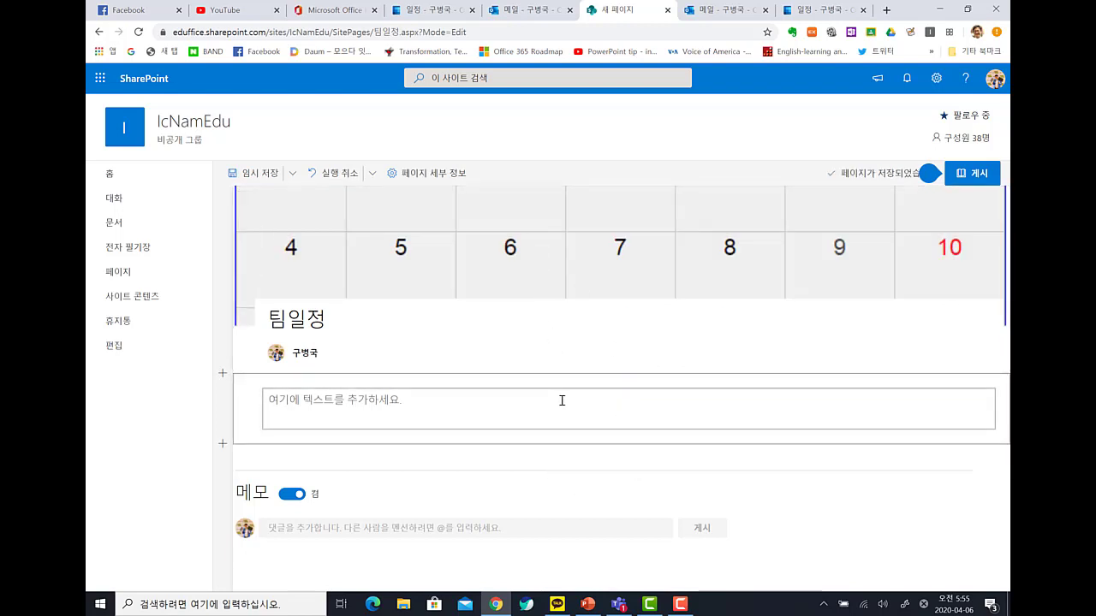
Step: Add a 그룹 일정 (group calendar) web part above the empty text area in the page's section
mouse_move(632, 379)
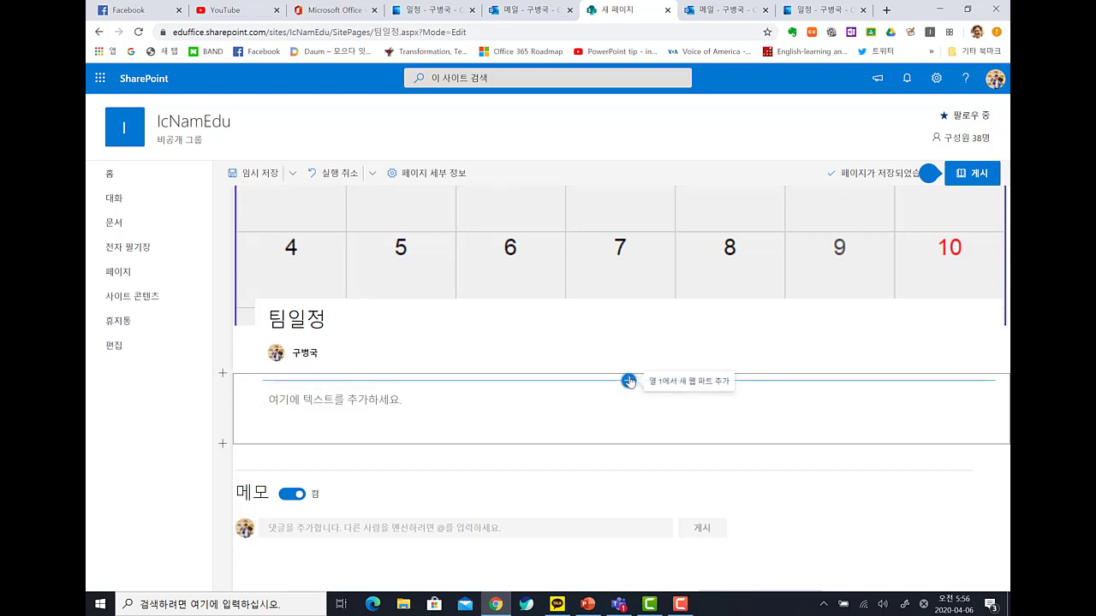
left_click(629, 381)
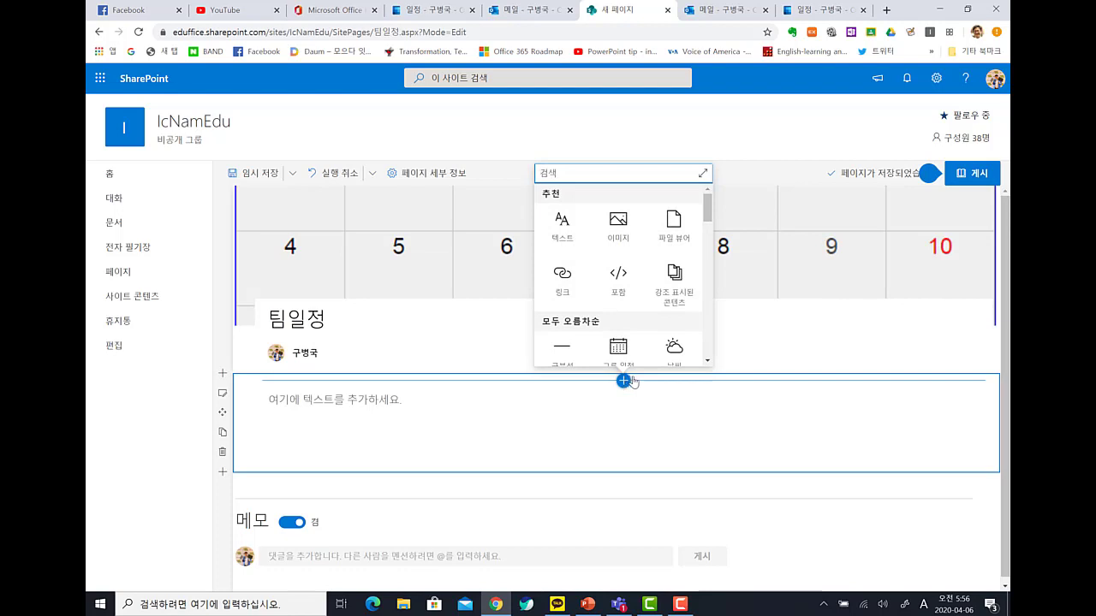
left_click_drag(709, 211, 708, 225)
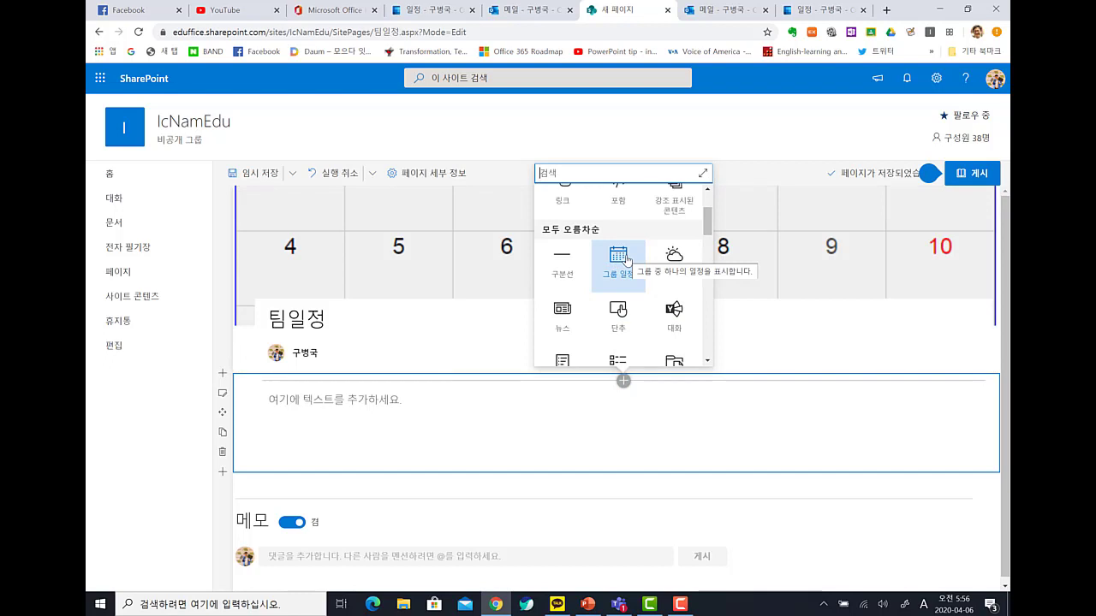
left_click(626, 260)
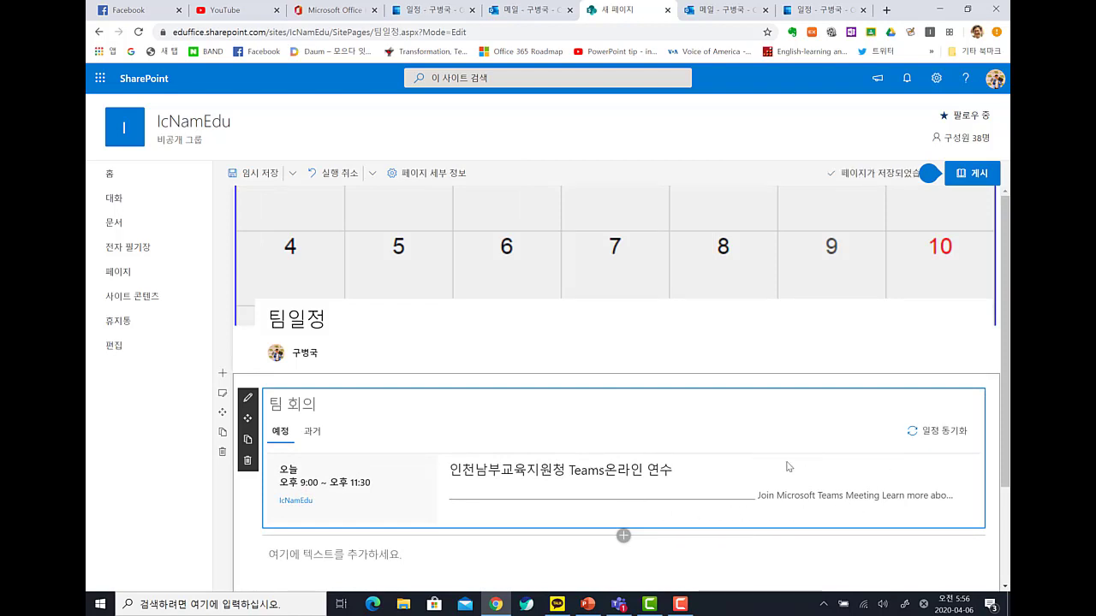
Step: Switch to the Teams calendar and check the details of the 교육과정회의 meeting on April 6, closing it without changes
left_click(621, 608)
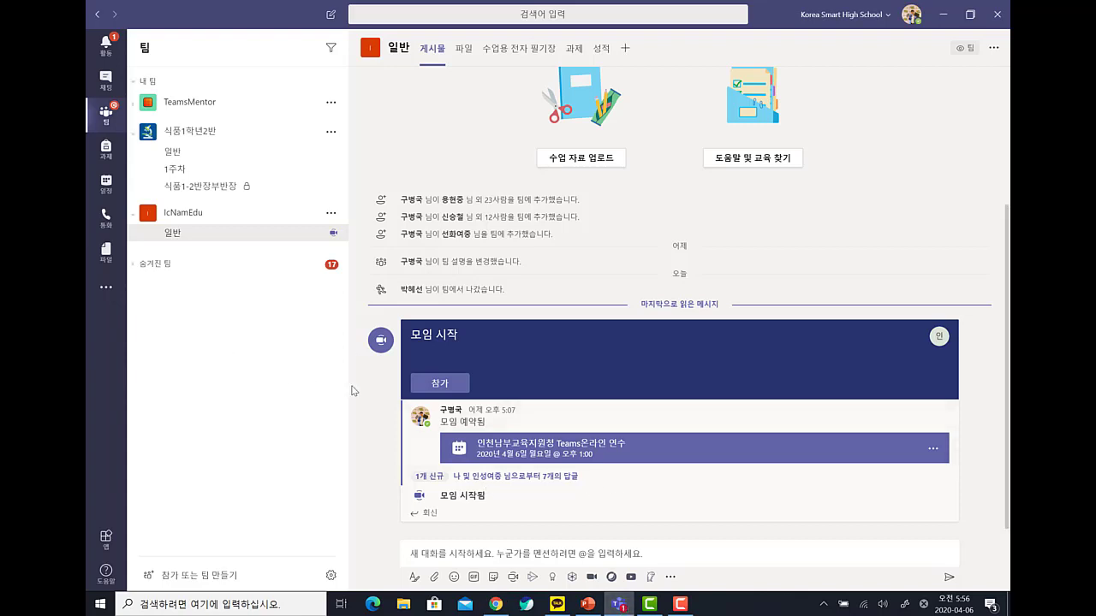
left_click(106, 185)
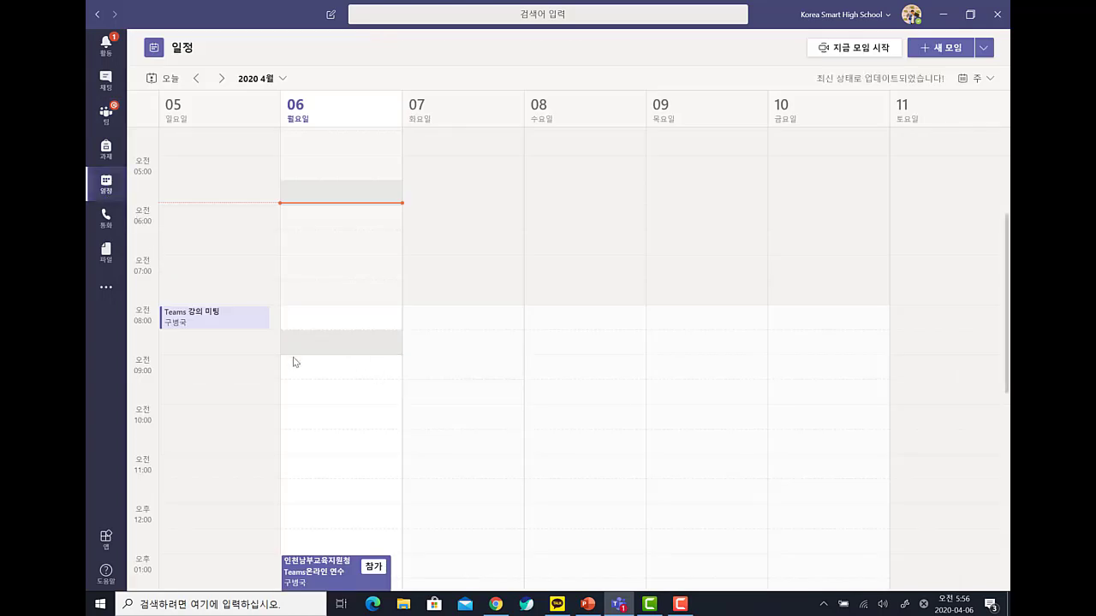
scroll(296, 340, "down", 5)
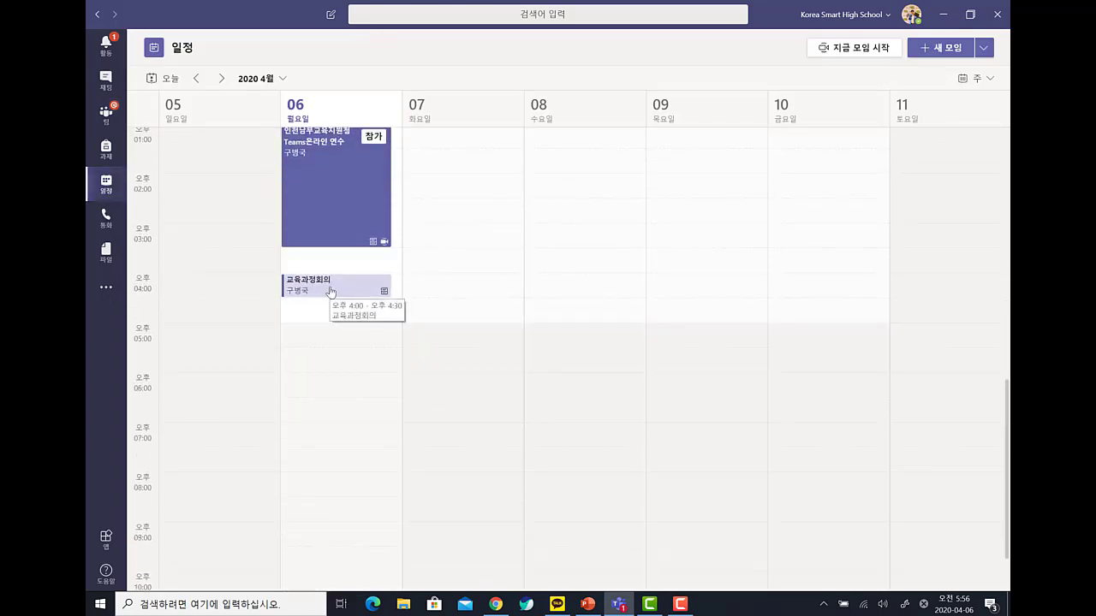
left_click(331, 291)
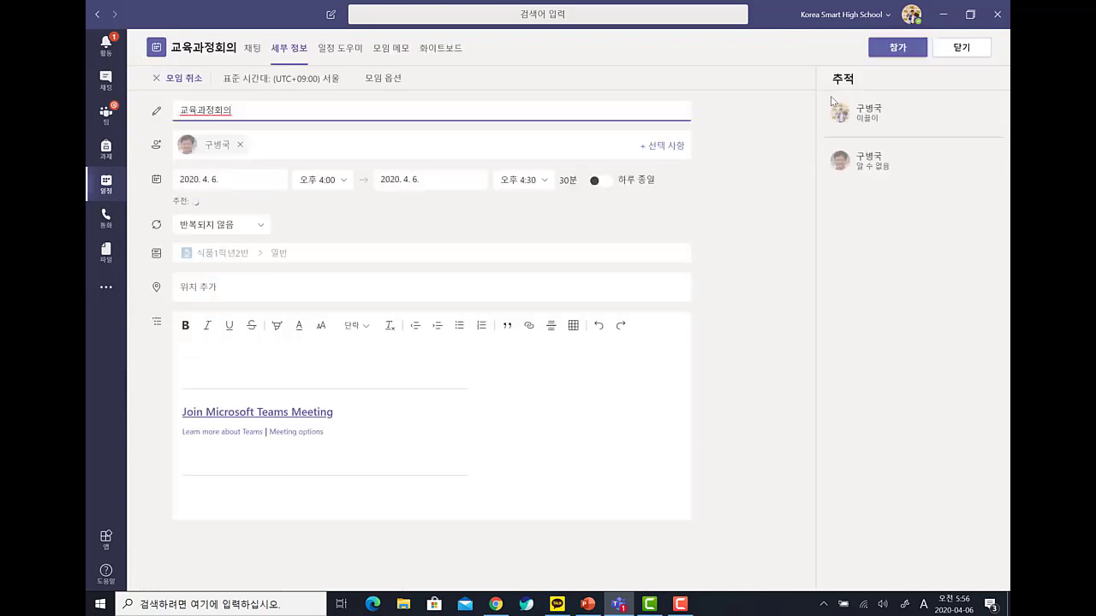
left_click(956, 51)
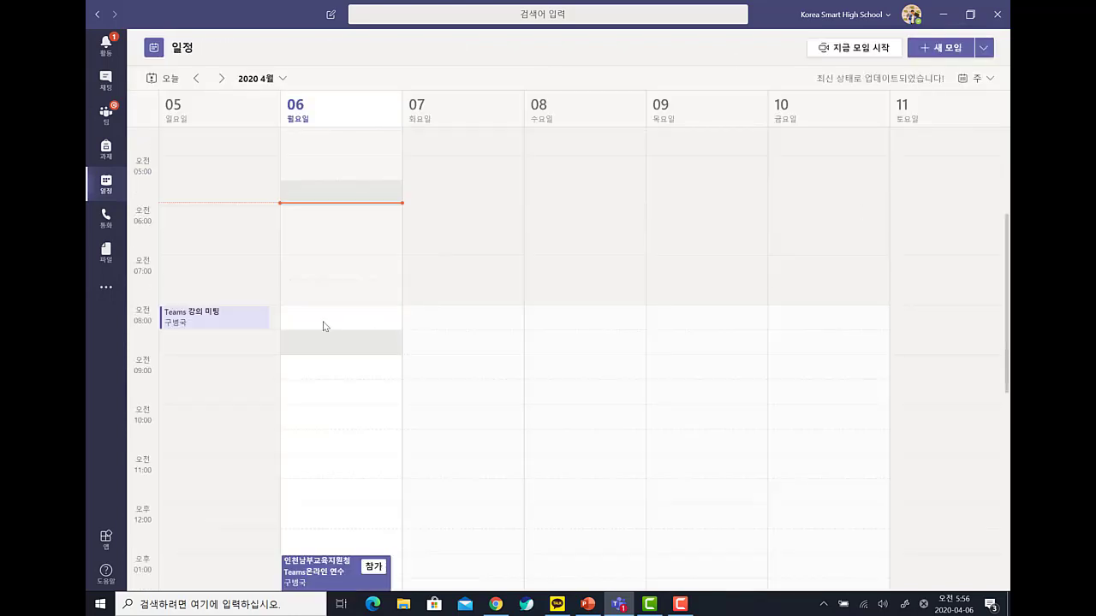
Step: Create a new meeting on April 6, 2020 from 4:30 to 5:00 PM titled "남부Teams회의"
scroll(374, 465, "down", 3)
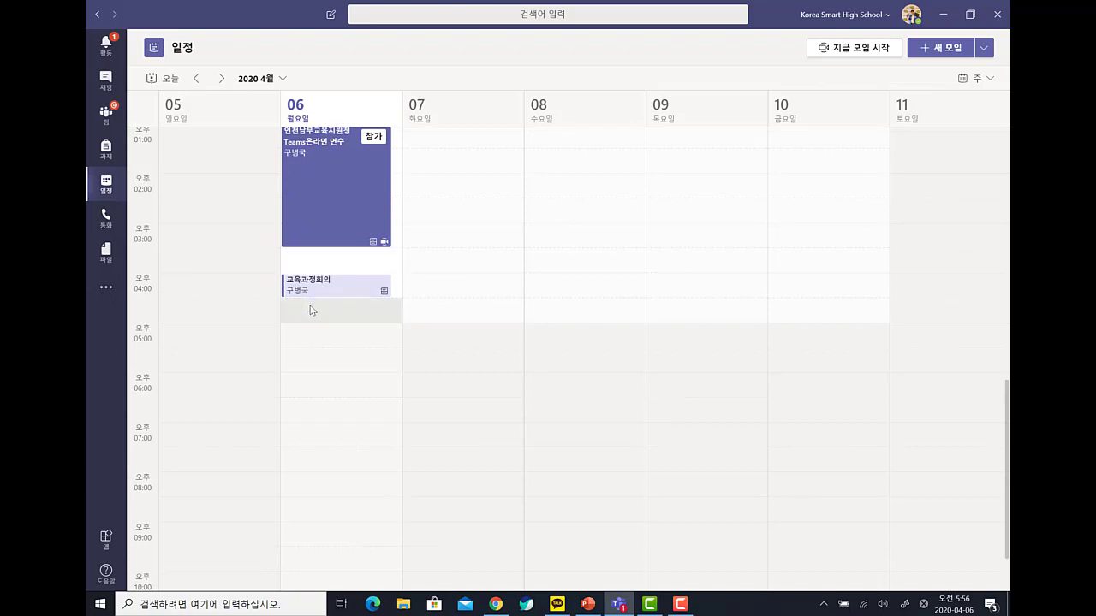
left_click(311, 310)
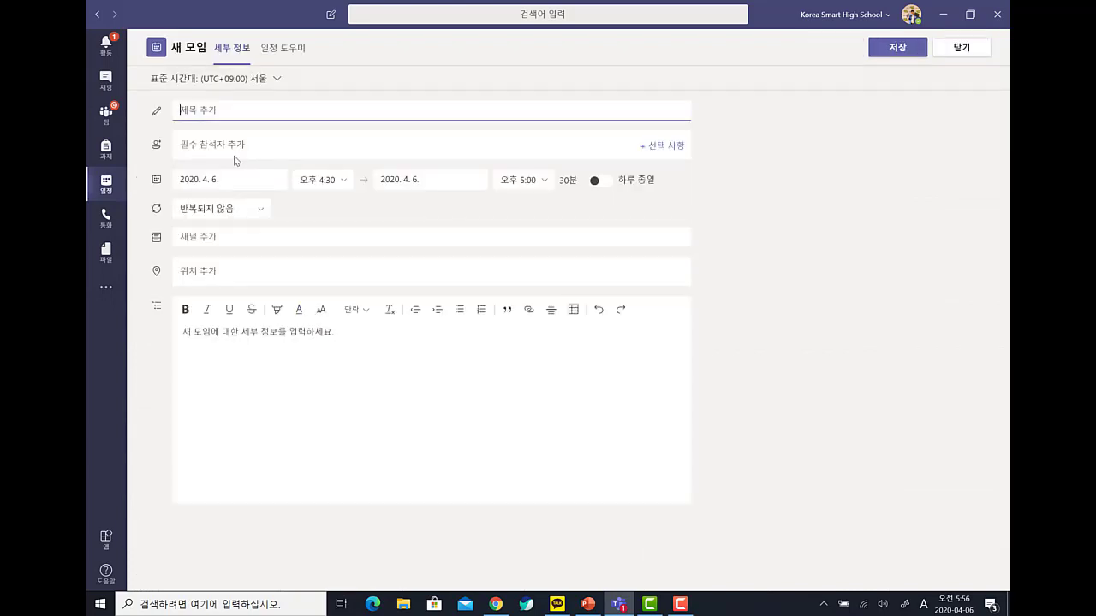
key("Hangul")
type("나")
Step: Assign the meeting to the IcNamEdu team's 일반 channel and send the invitation
left_click(191, 236)
scroll(217, 330, "down", 1)
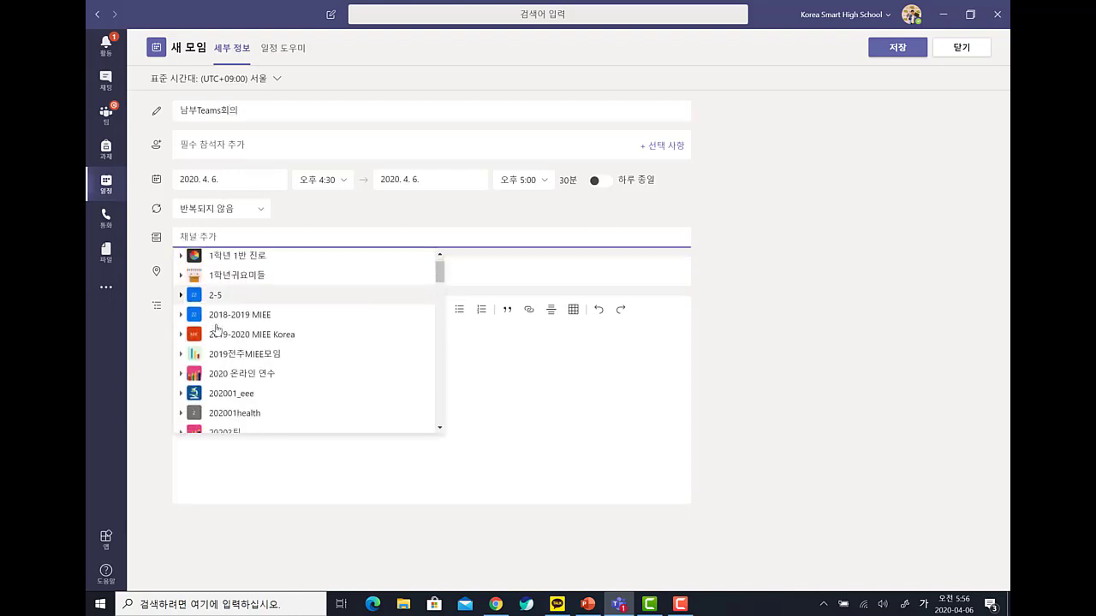
scroll(217, 330, "down", 10)
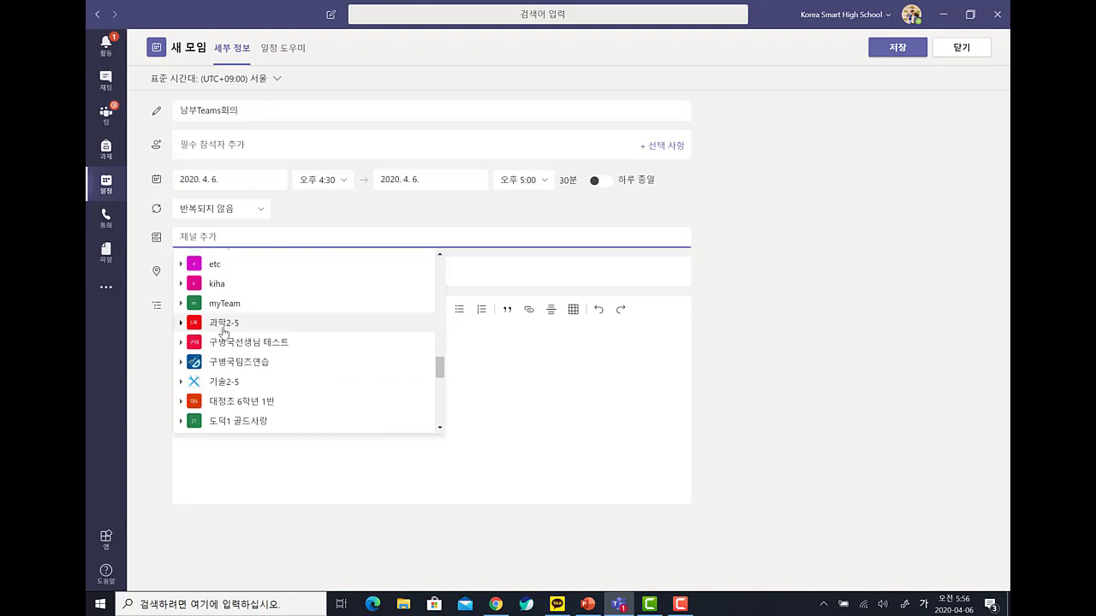
scroll(225, 332, "up", 2)
scroll(229, 336, "up", 5)
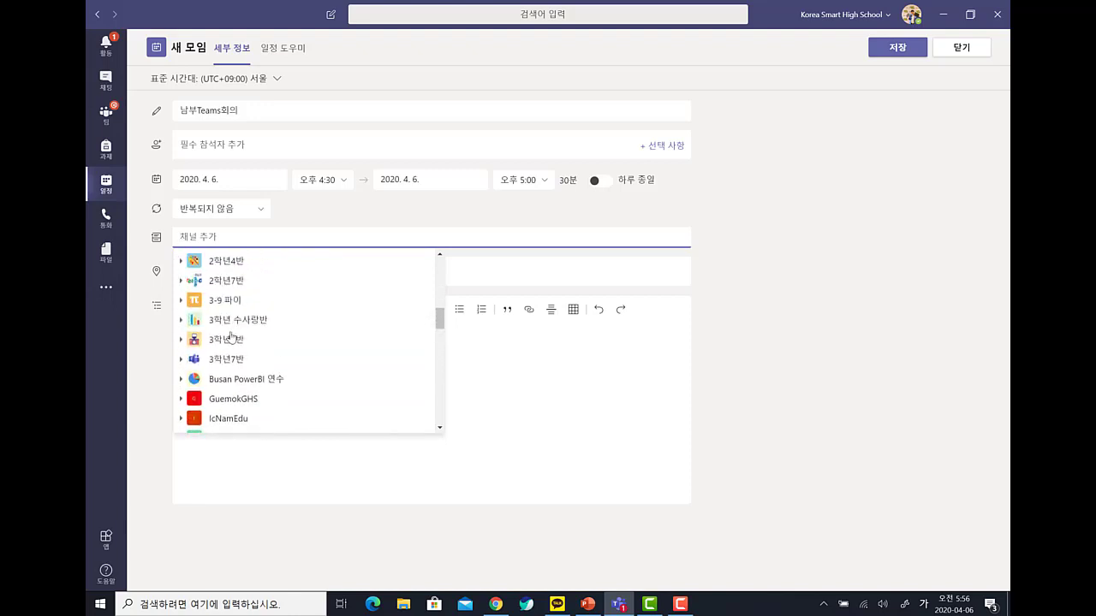
scroll(229, 343, "down", 1)
left_click(227, 358)
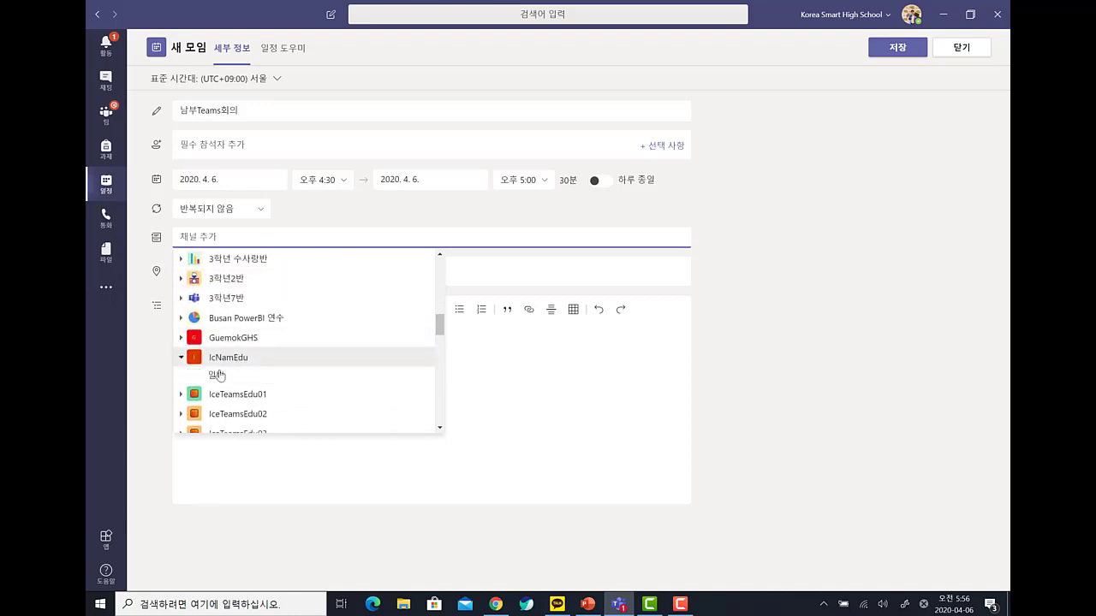
left_click(220, 377)
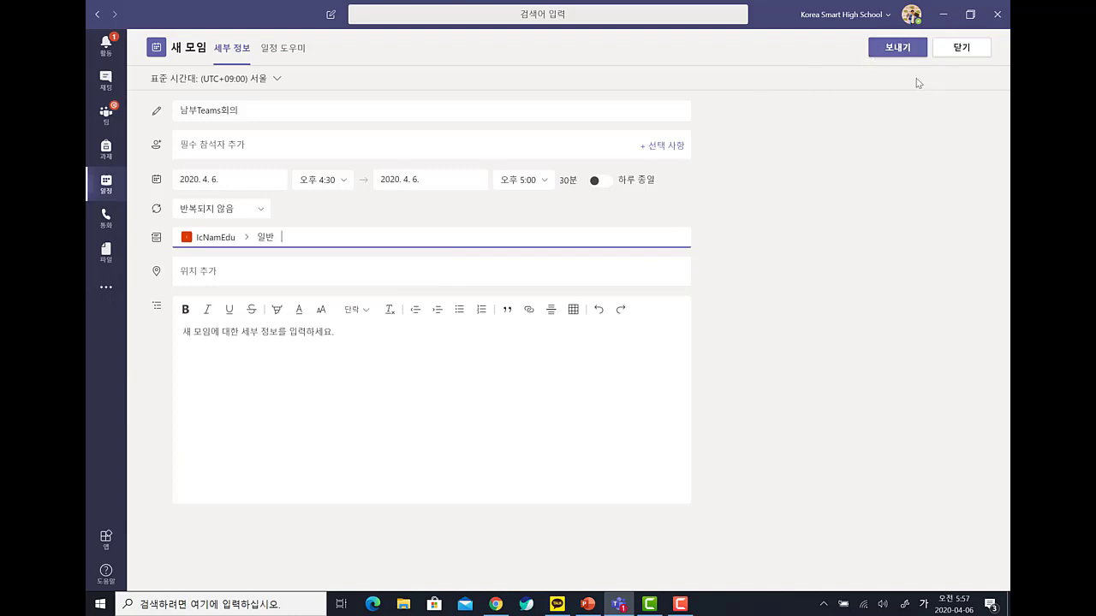
left_click(896, 49)
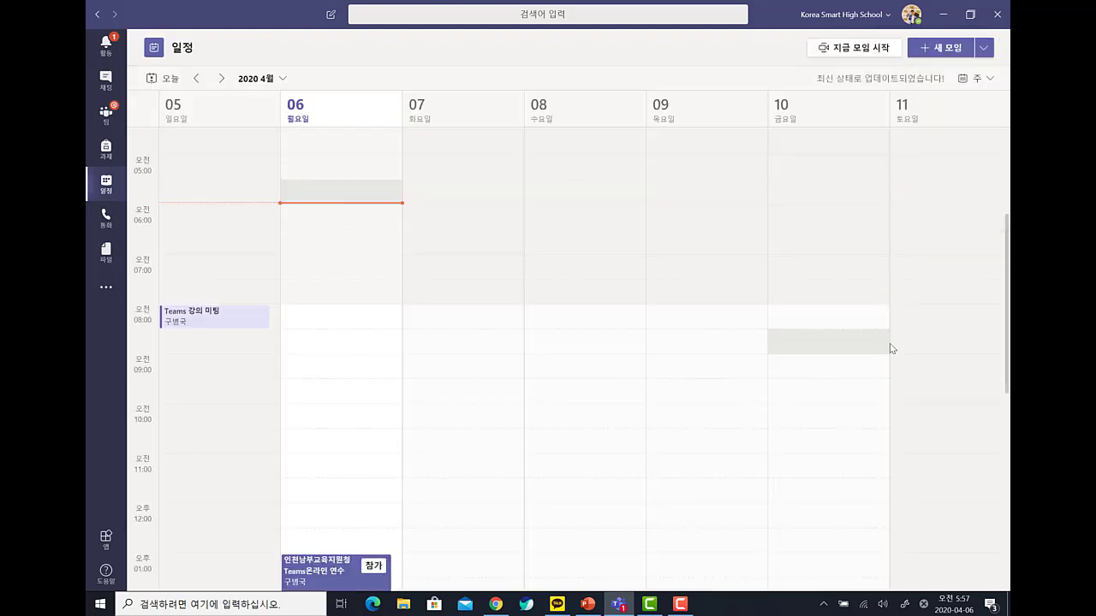
scroll(499, 489, "down", 5)
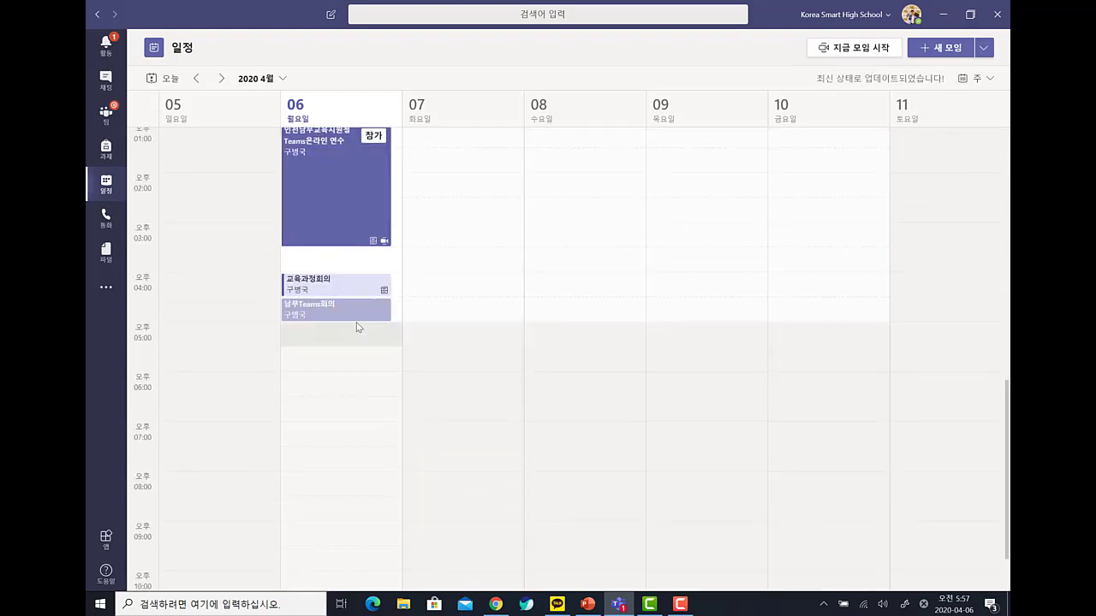
Step: Return to the SharePoint page, dismiss the publishing tip and sync the group calendar web part
left_click(943, 17)
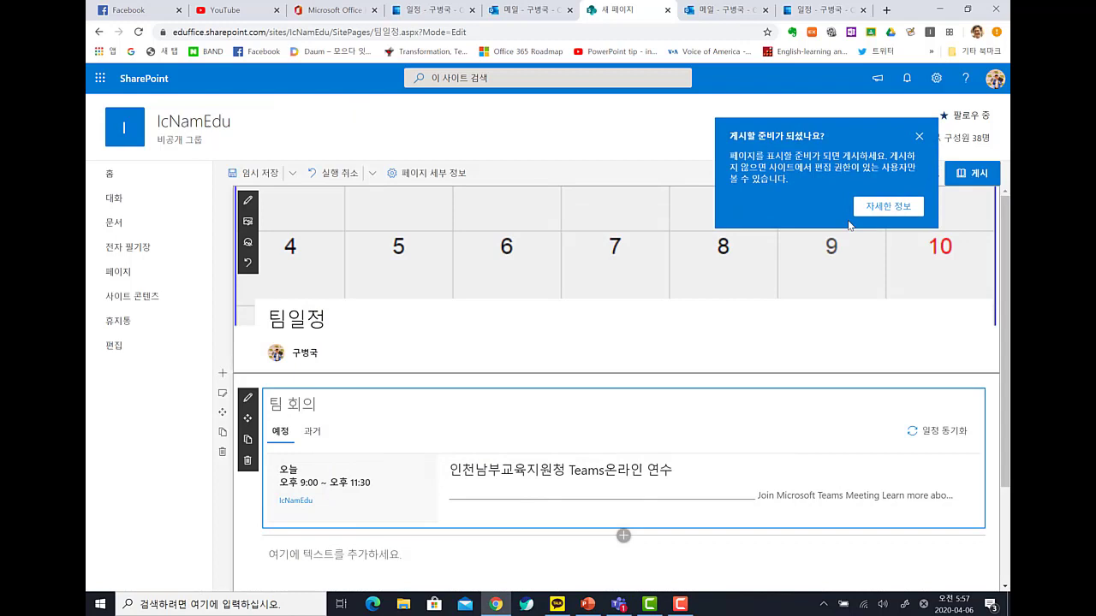
left_click(918, 136)
left_click(939, 435)
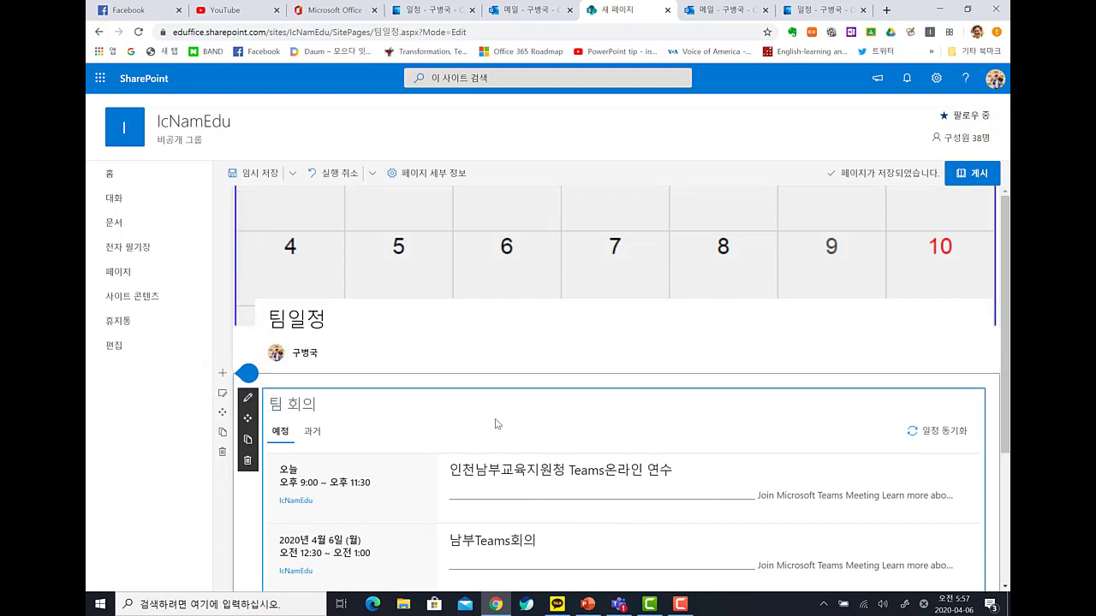
Step: Review the meetings listed in the group calendar web part and publish the 팀일정 page
scroll(869, 301, "down", 2)
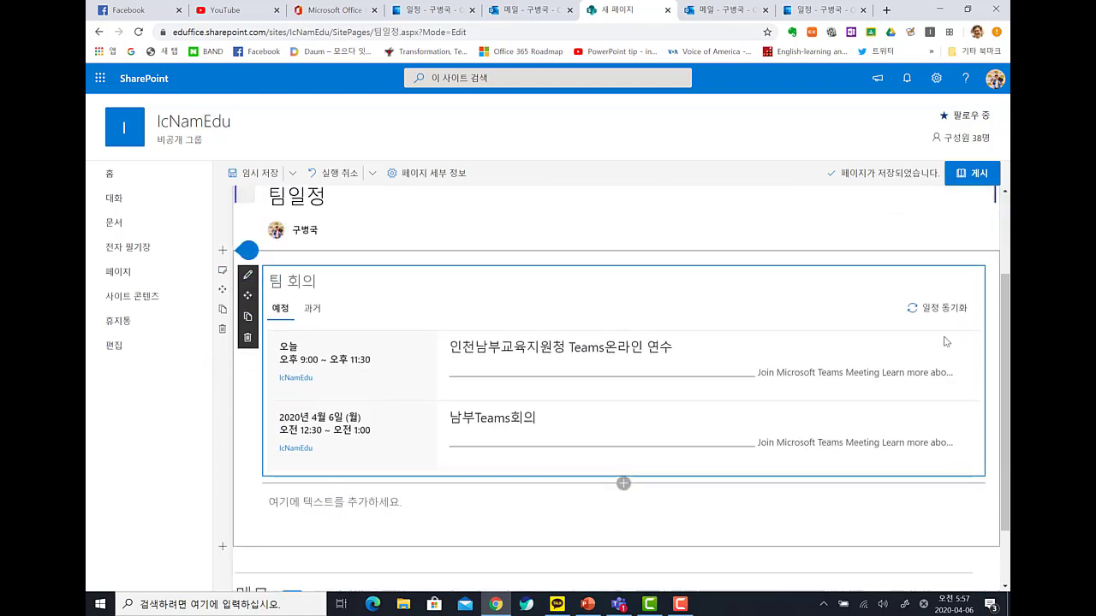
scroll(943, 342, "up", 2)
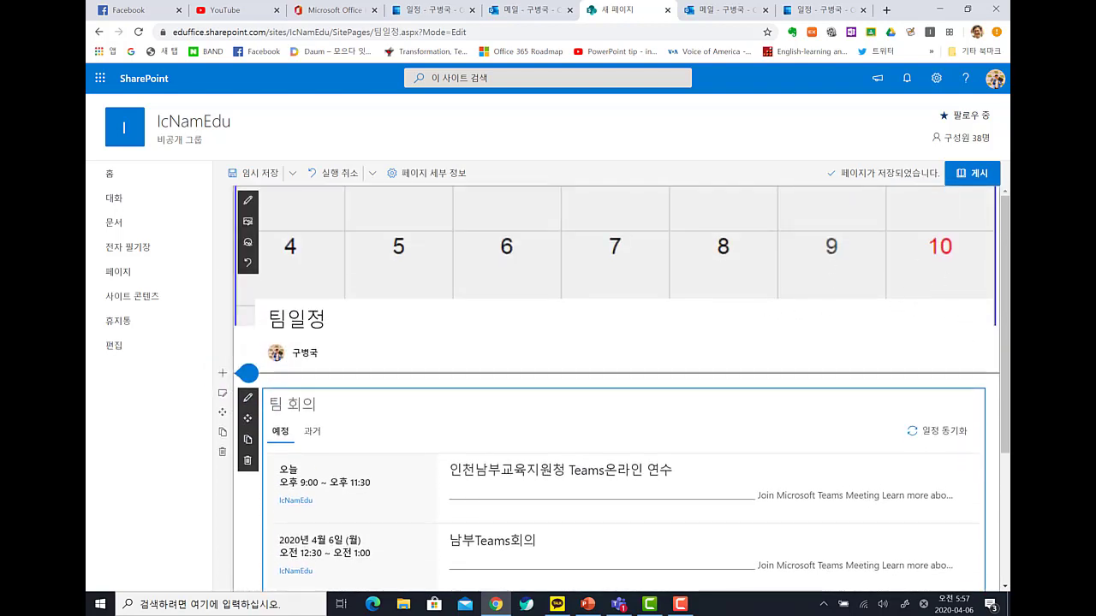
left_click(972, 173)
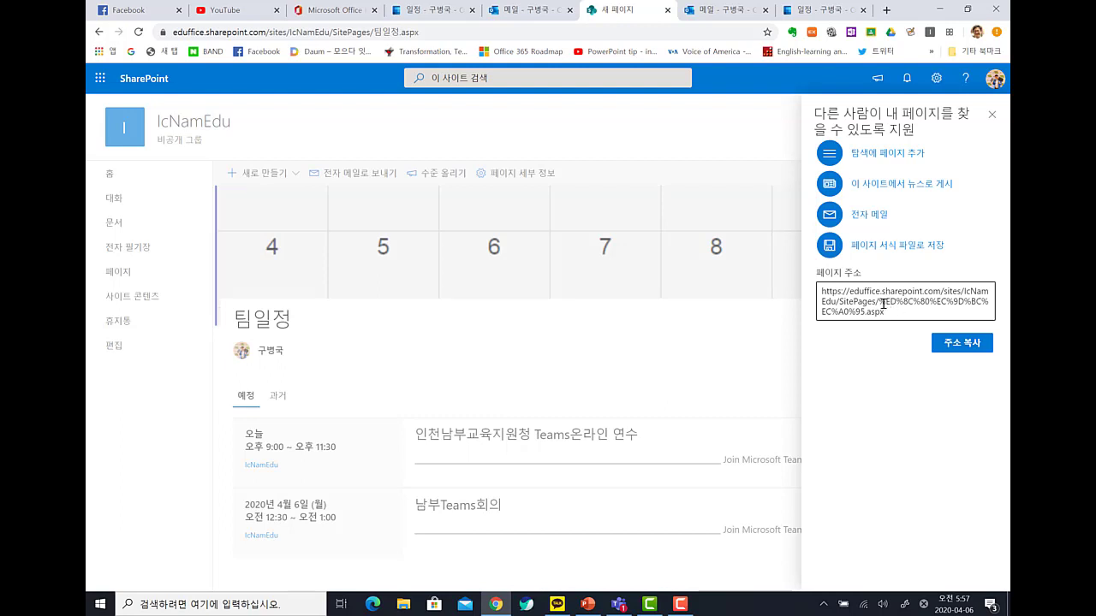
Step: Examine the published 팀일정 page's address, copy it and close the page promotion pane
left_click_drag(881, 303, 882, 313)
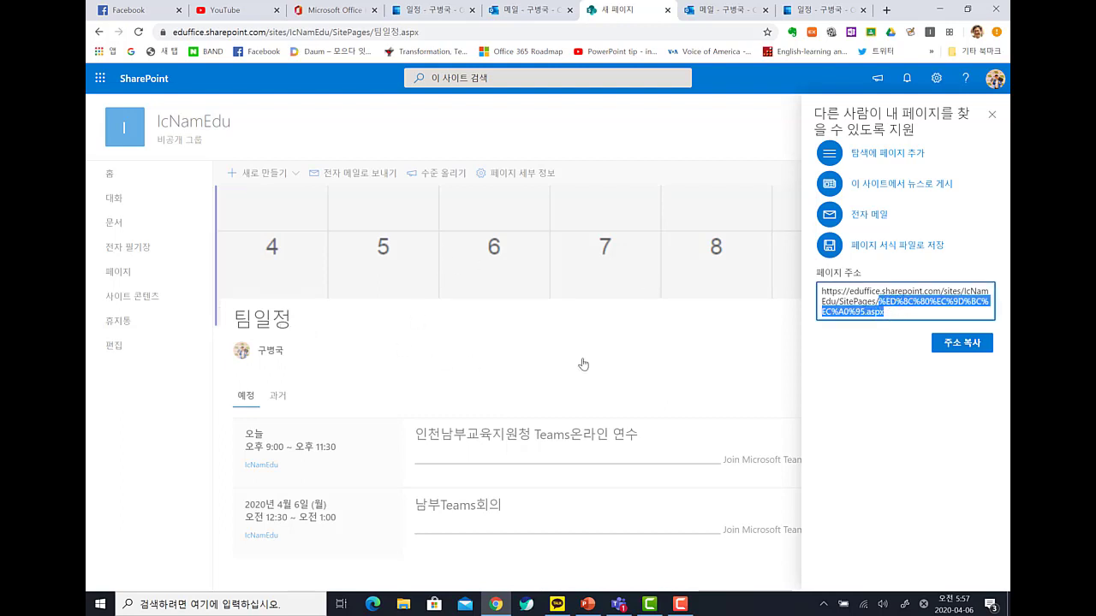
left_click(894, 314)
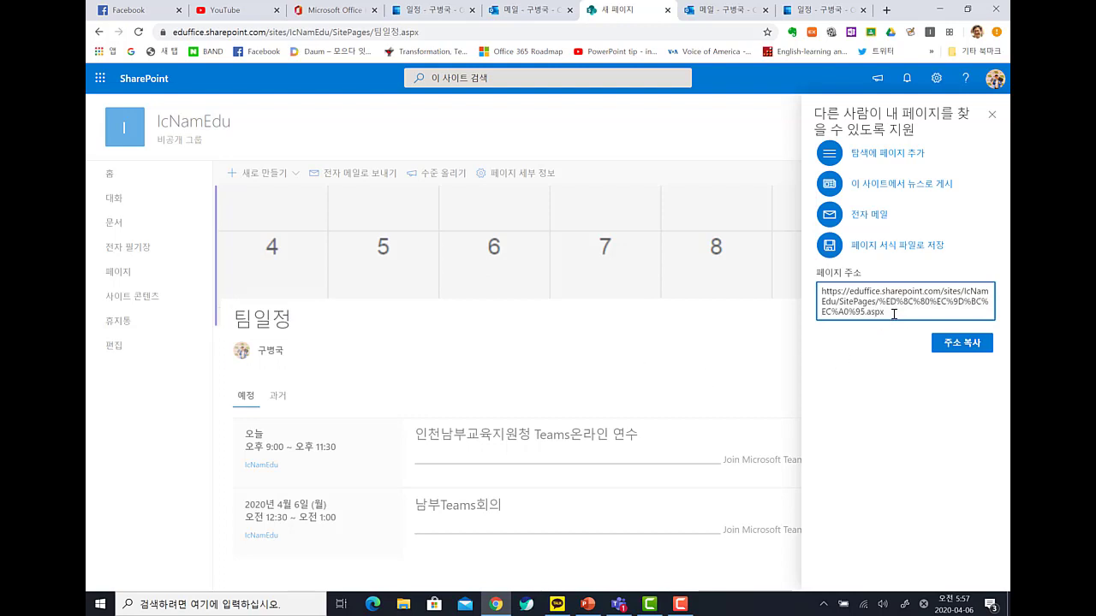
mouse_move(886, 313)
left_mouse_down()
mouse_move(833, 313)
mouse_move(887, 304)
mouse_move(868, 316)
left_mouse_up()
left_click(882, 304)
left_click(915, 319)
left_click(951, 343)
left_click(992, 117)
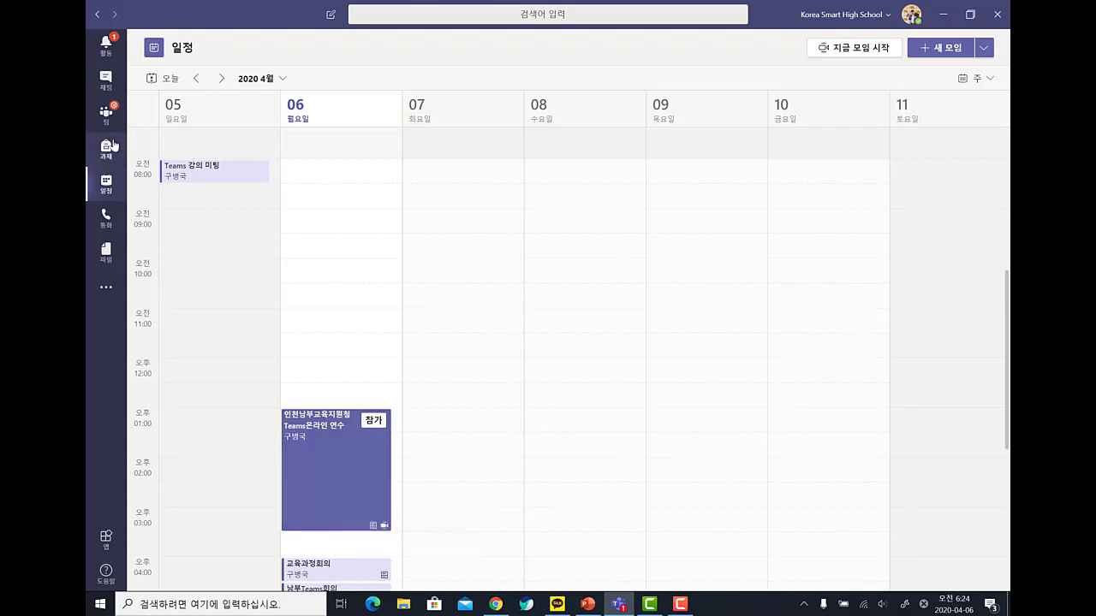
Step: Check the meeting times in the IcNamEdu team's 팀일정 channel tab and on the SharePoint page in Chrome
left_click(106, 116)
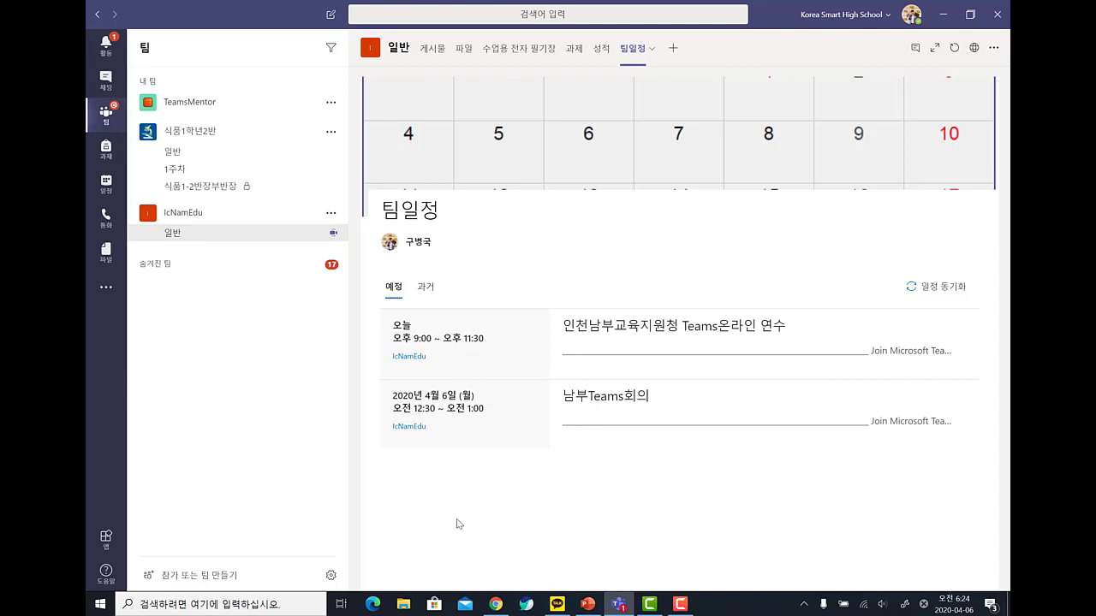
left_click(496, 599)
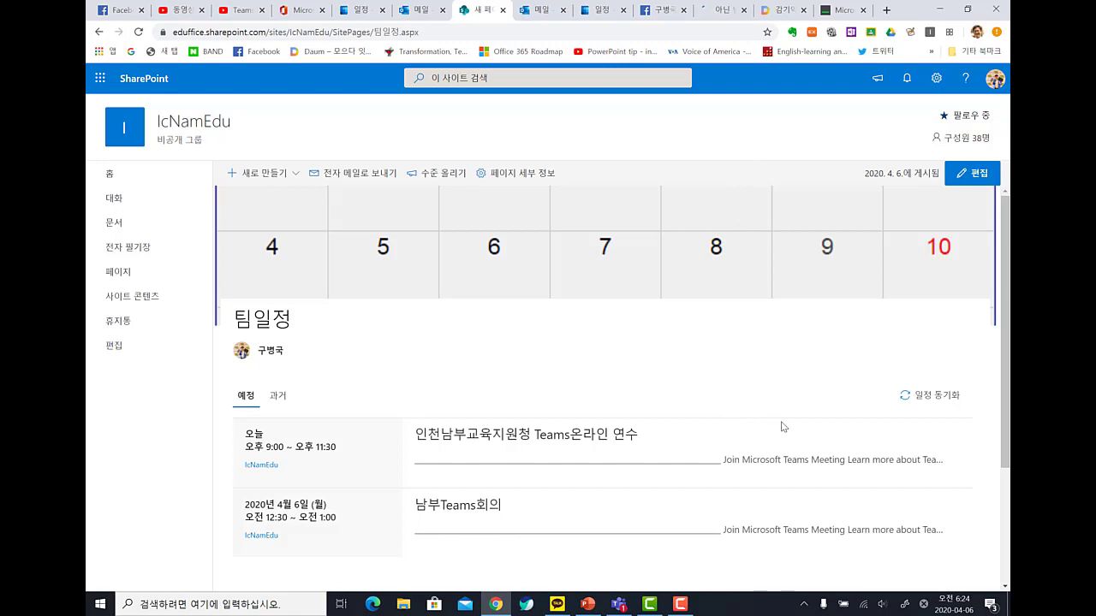
scroll(783, 440, "down", 2)
scroll(783, 442, "up", 2)
Step: Open the IcNamEdu site's regional settings (국가별 설정) from the full list of site settings
left_click(936, 78)
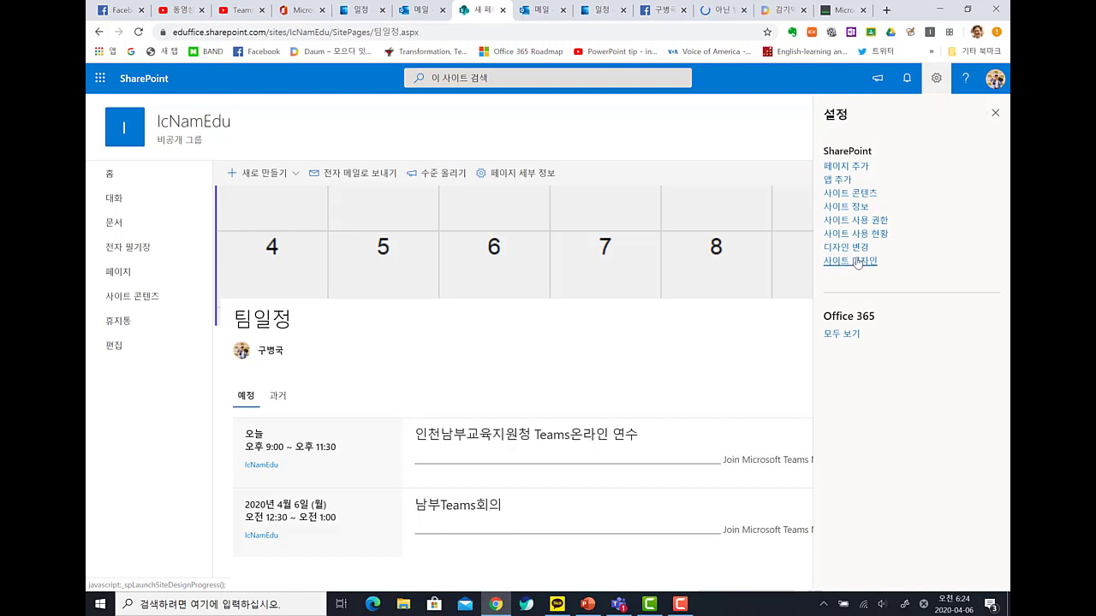
key("alt+Left")
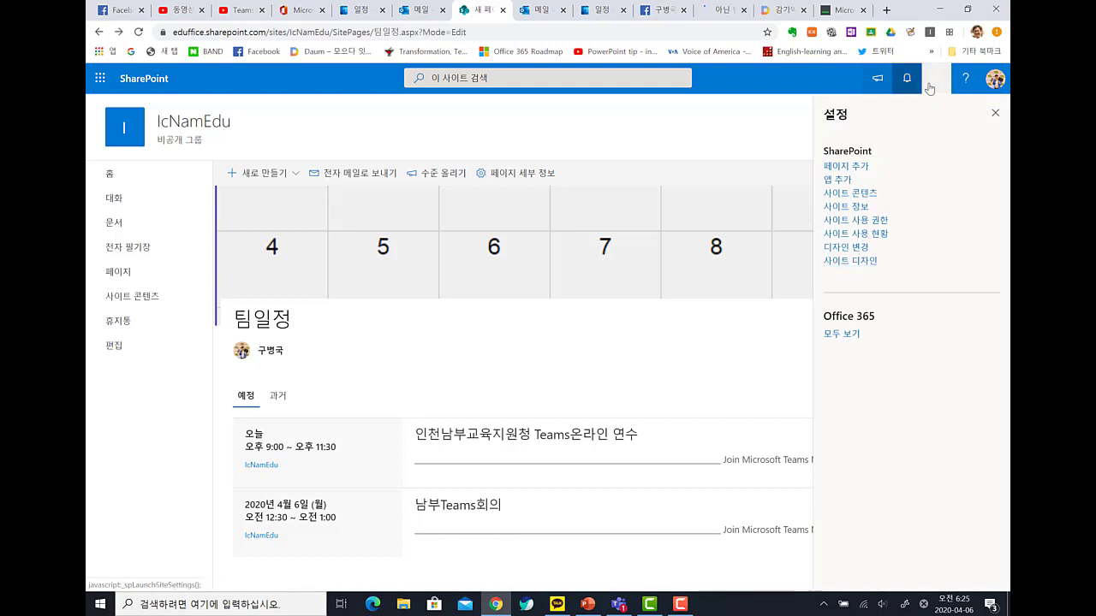
left_click(866, 210)
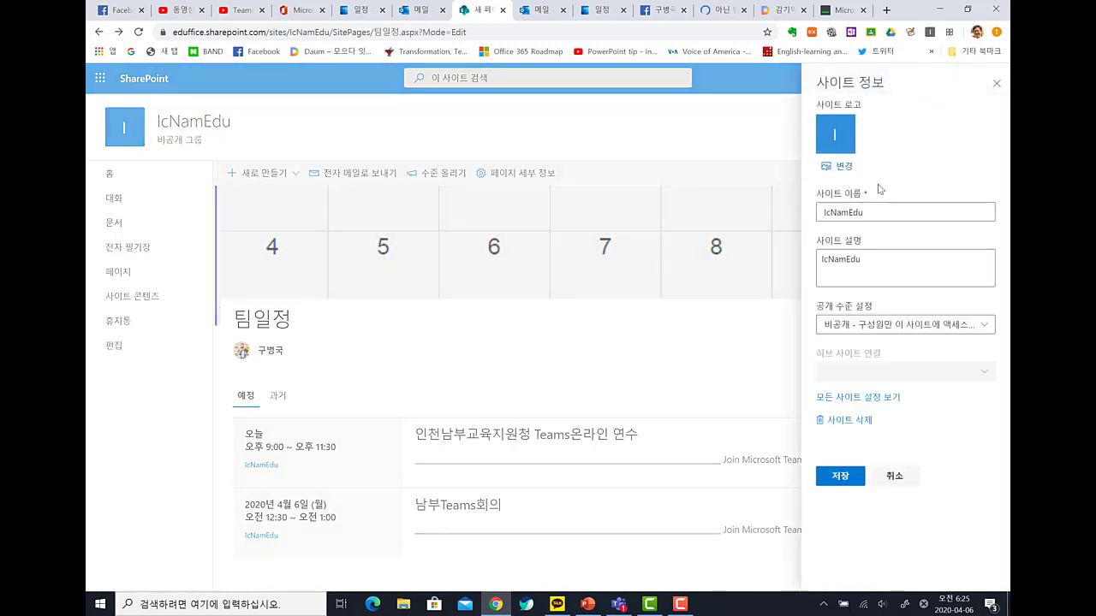
left_click(885, 399)
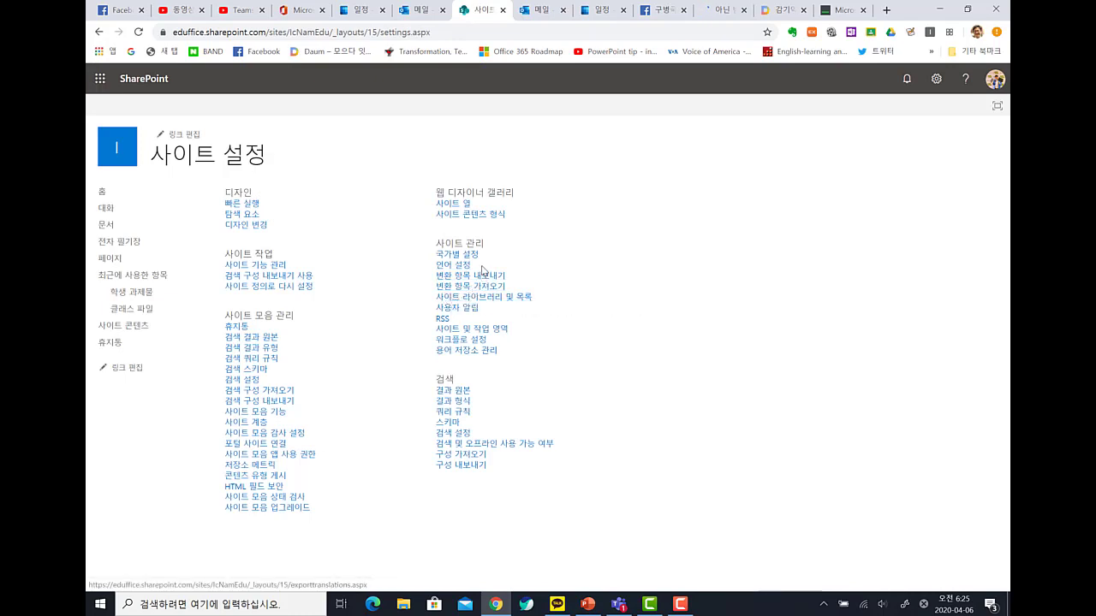
left_click(471, 256)
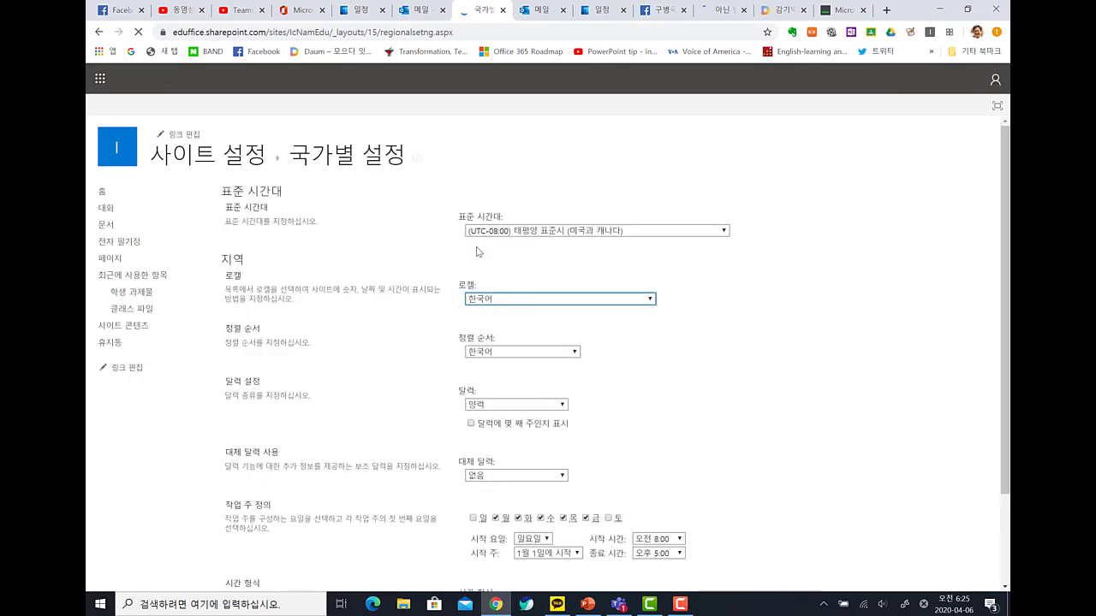
Step: Set the site's time zone to (UTC+09:00) 서울 and save the regional settings
left_click(701, 231)
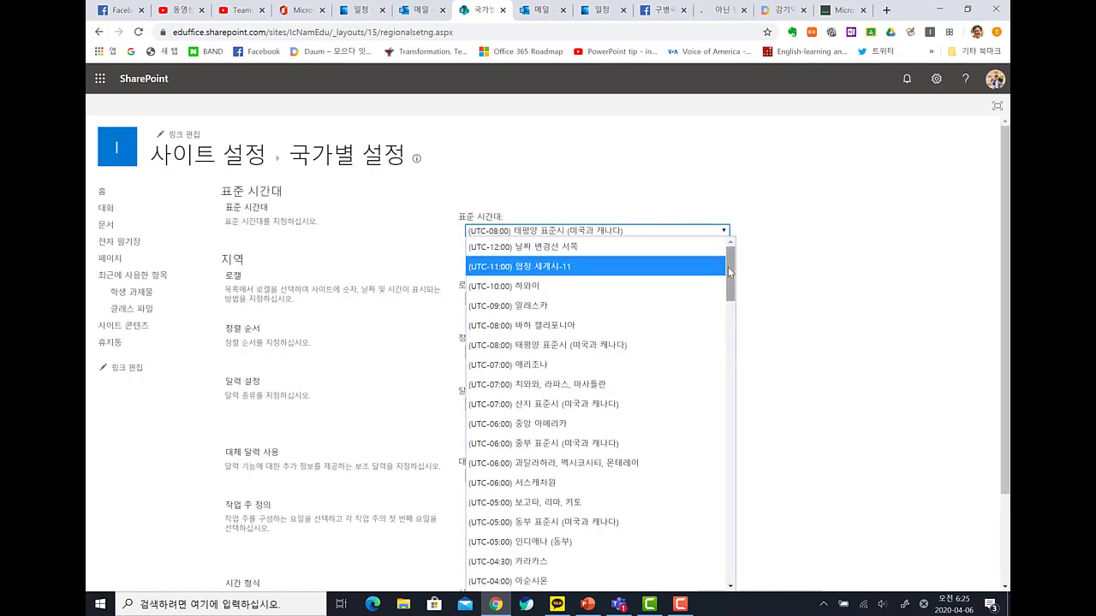
left_click_drag(730, 276, 704, 506)
left_click(643, 513)
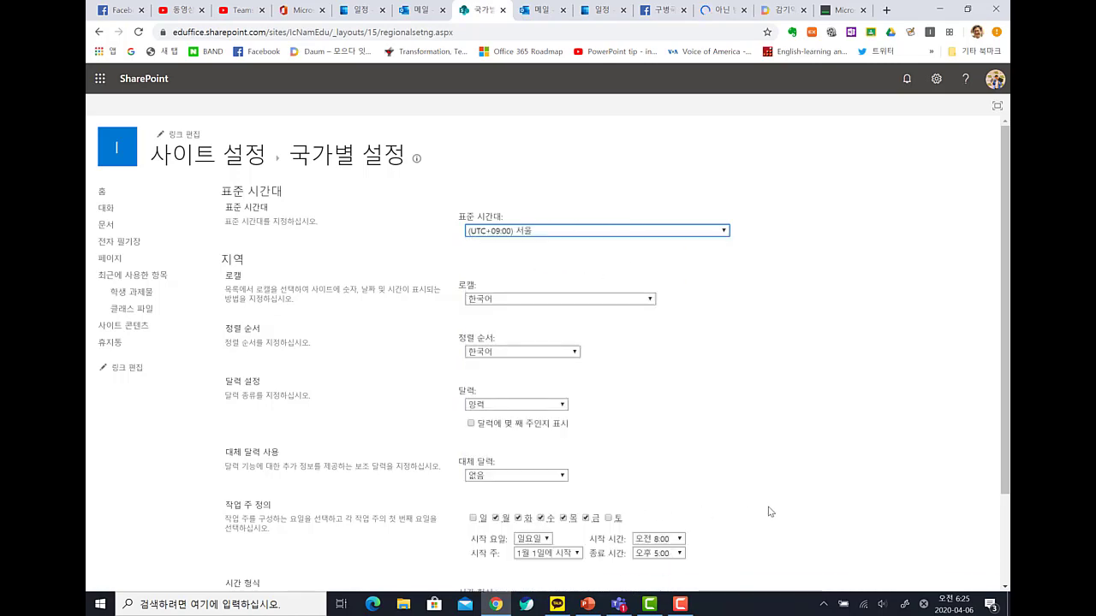
scroll(778, 507, "down", 1)
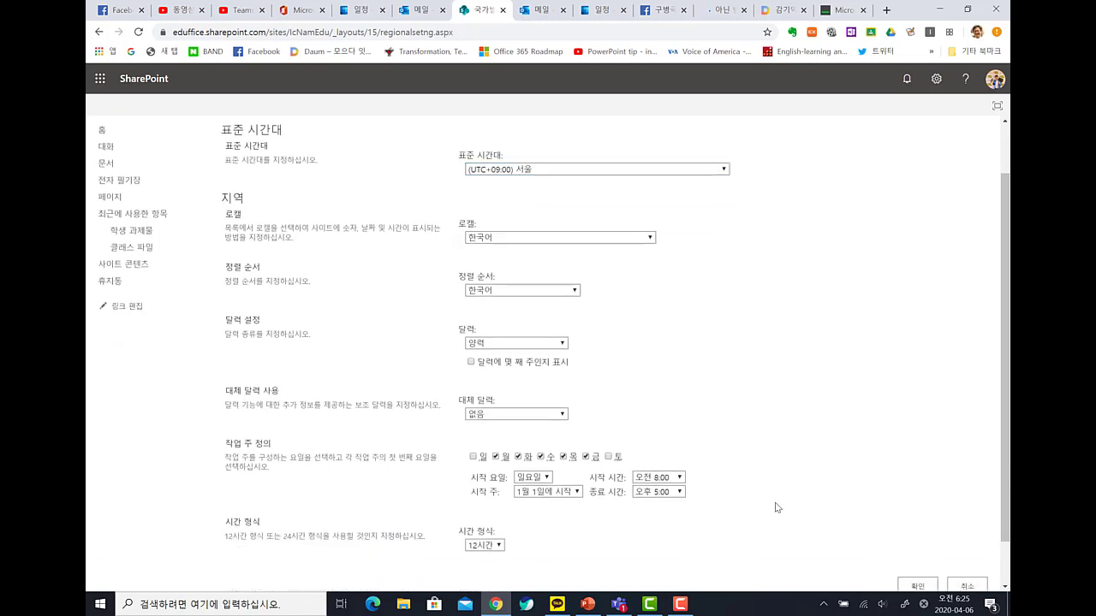
scroll(776, 507, "down", 1)
left_click(924, 537)
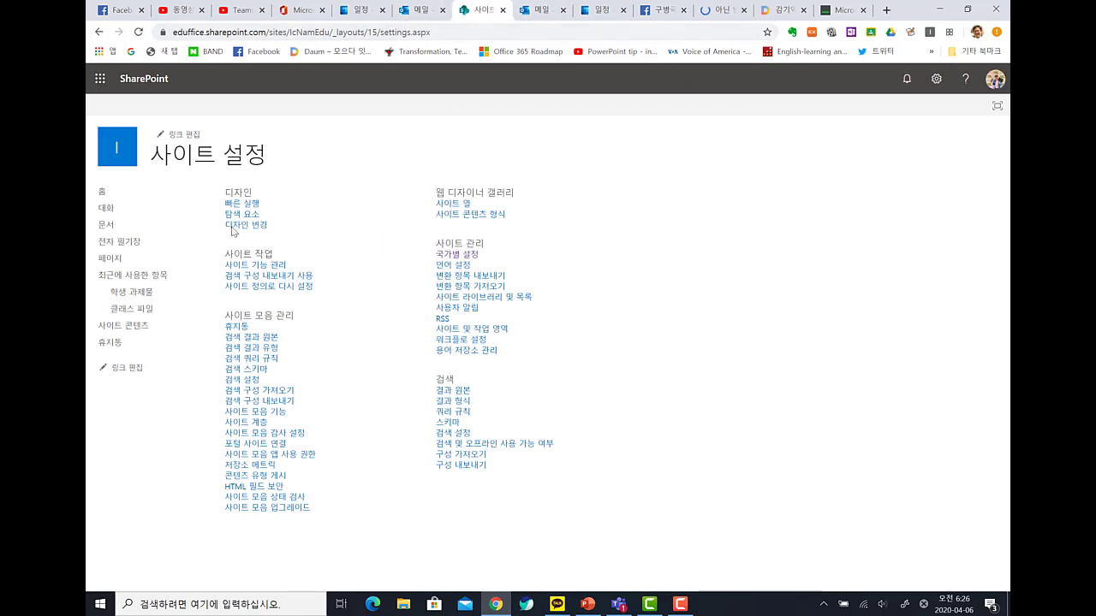
Step: Reopen the 팀일정 page from the site's home page and check the meeting times in its group calendar
left_click(106, 196)
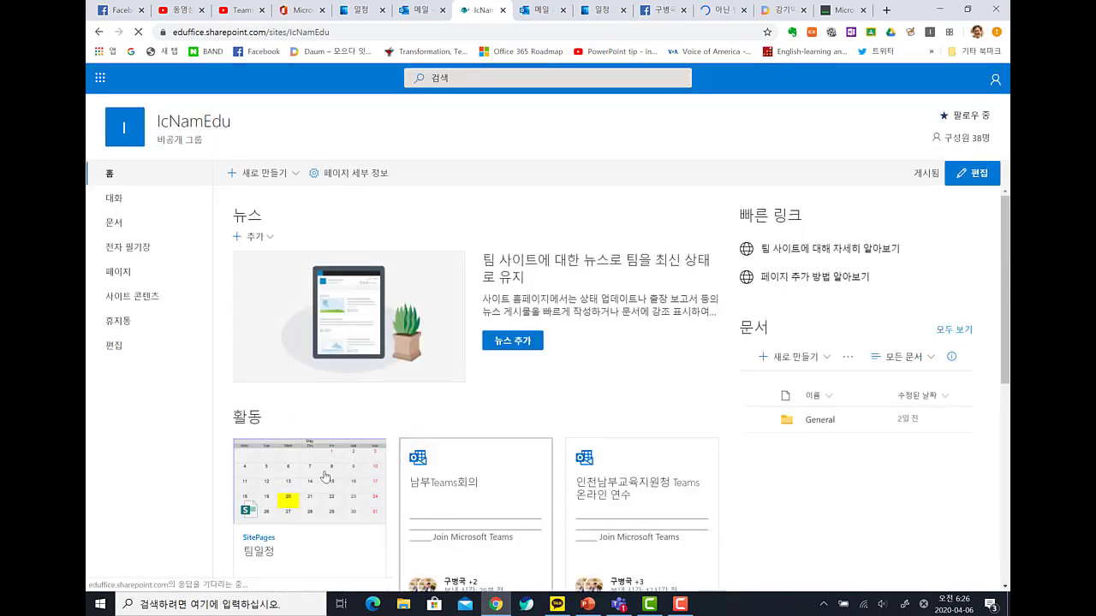
left_click(325, 476)
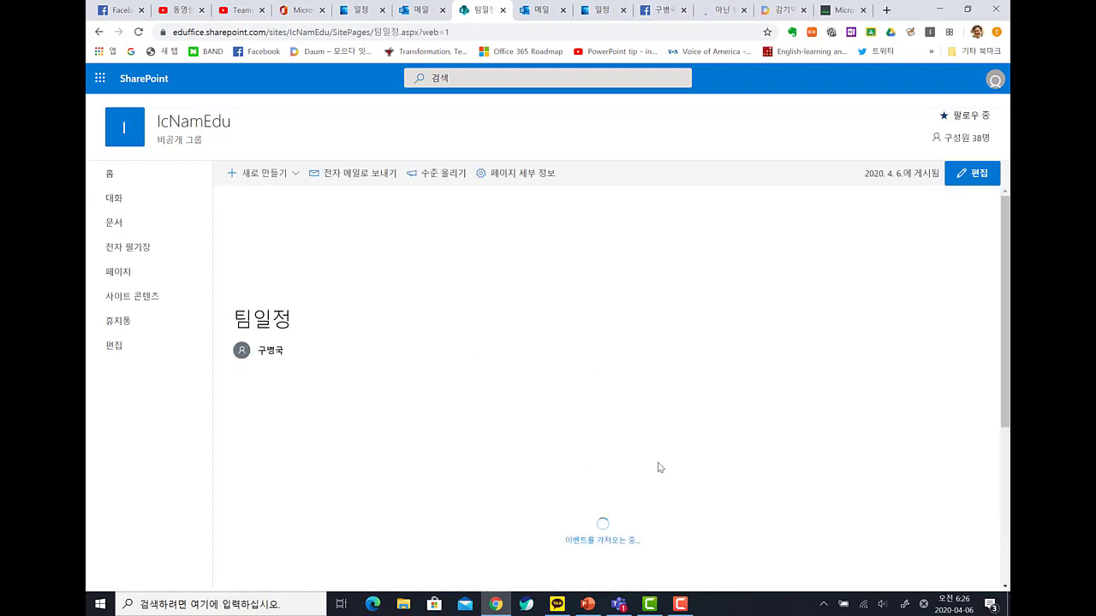
scroll(699, 466, "down", 1)
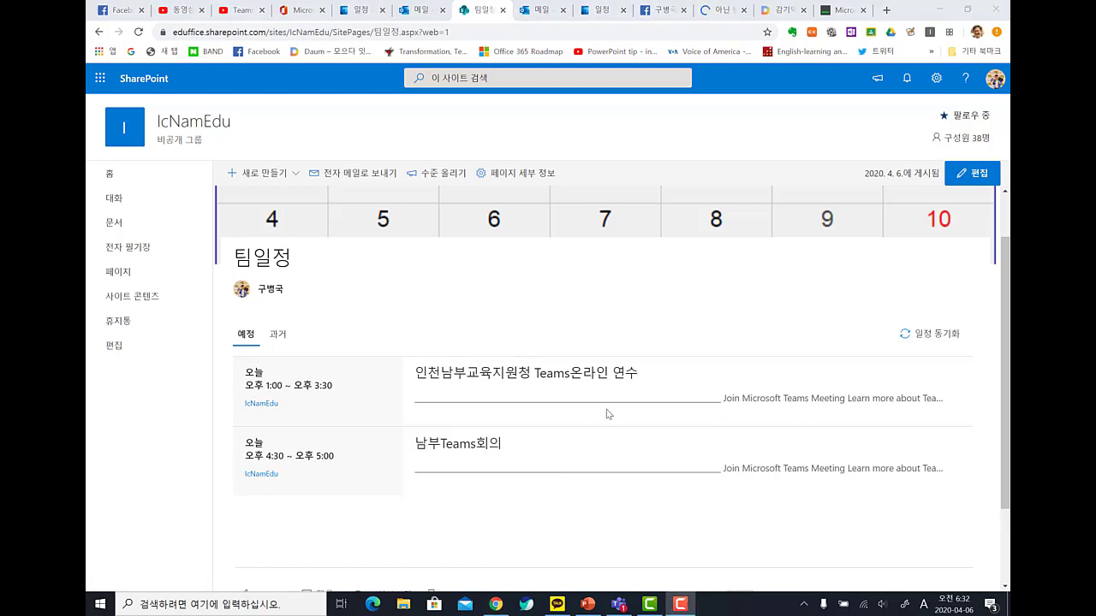
Step: Switch to Teams and add the 팀일정 page as a SharePoint tab in the IcNamEdu team's 일반 channel
left_click(620, 605)
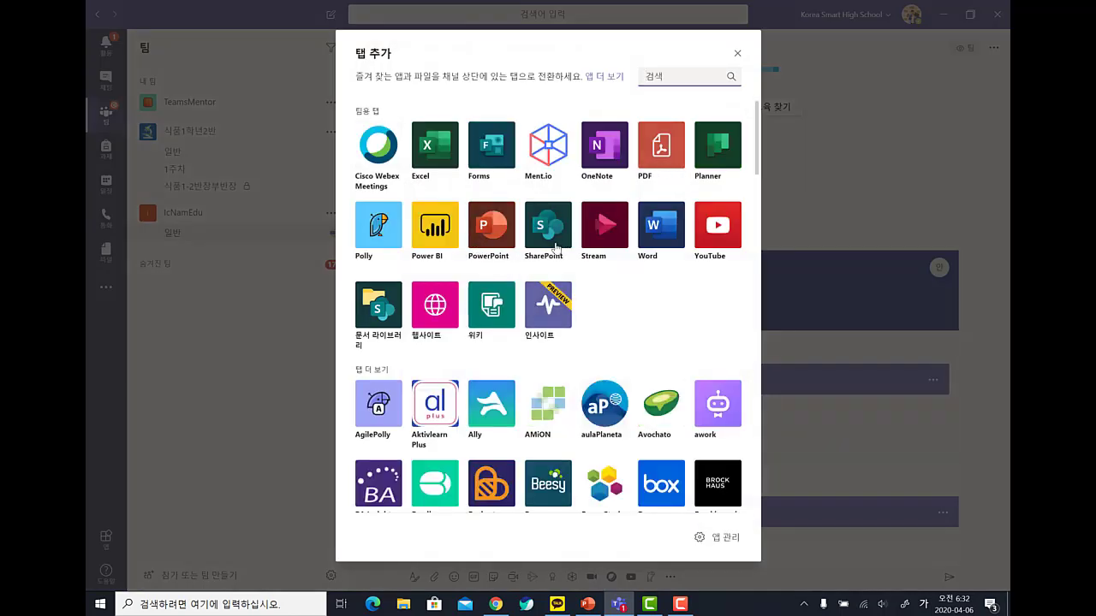
left_click(550, 227)
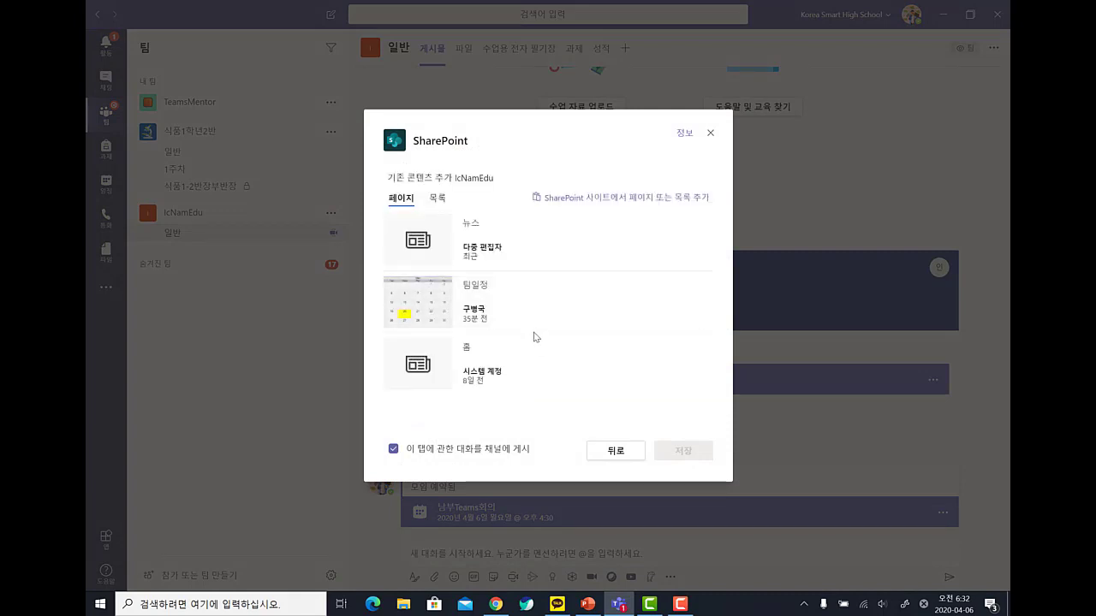
left_click(479, 310)
left_click(682, 452)
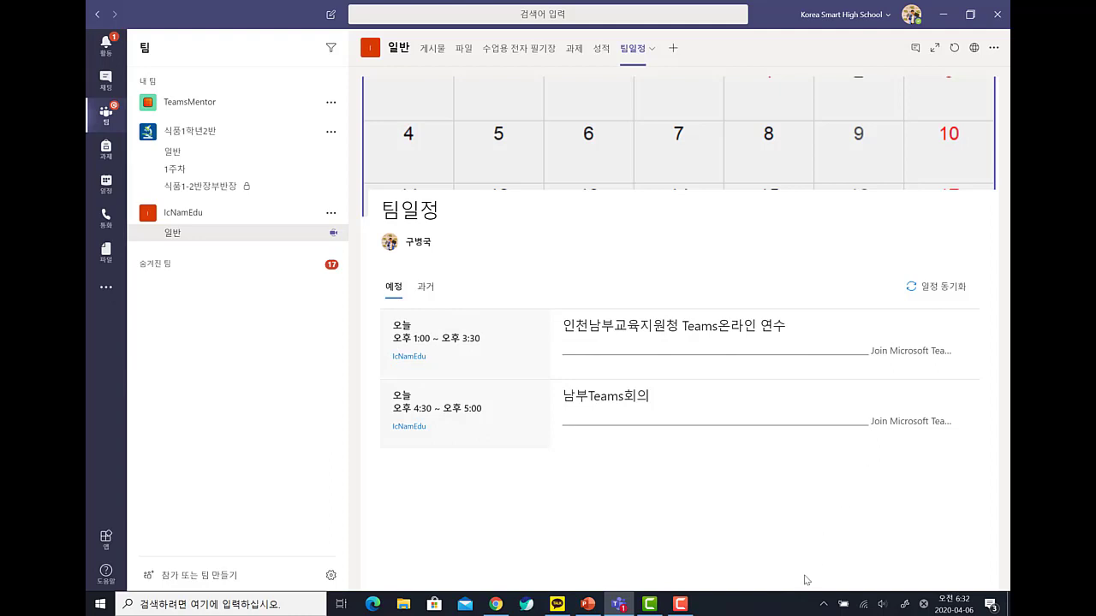
left_click(687, 606)
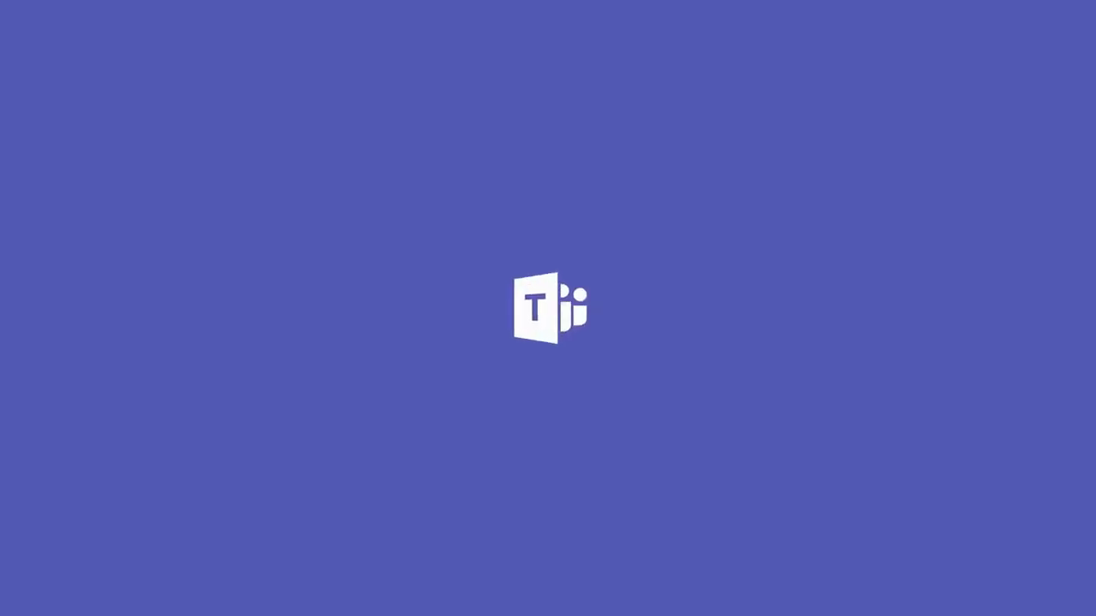